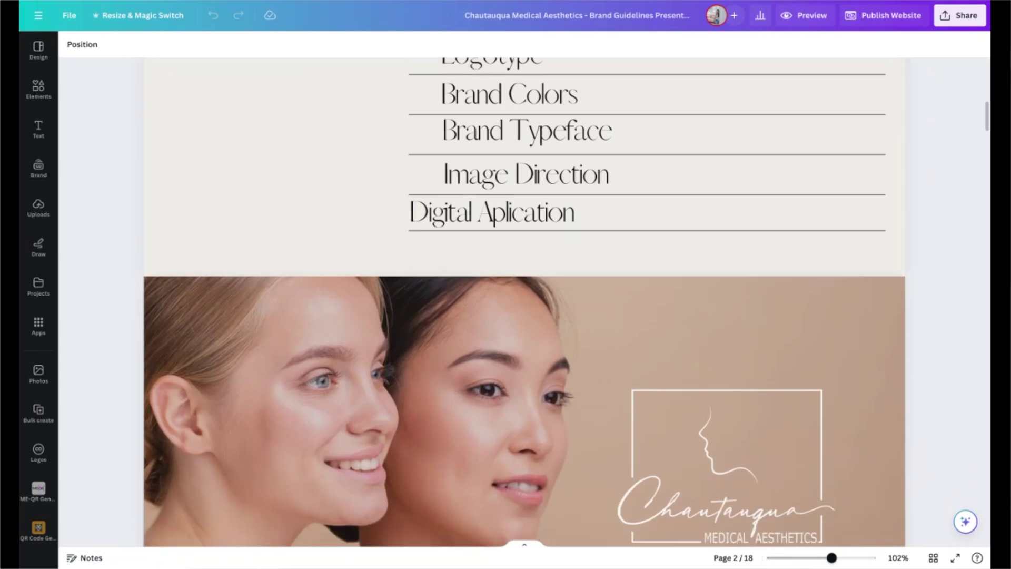
# - Review the Chautauqua Medical Aesthetics brand guidelines presentation, from the brand description through logotypes, colors and typefaces to image direction
pyautogui.scroll(-10, 524, 303)
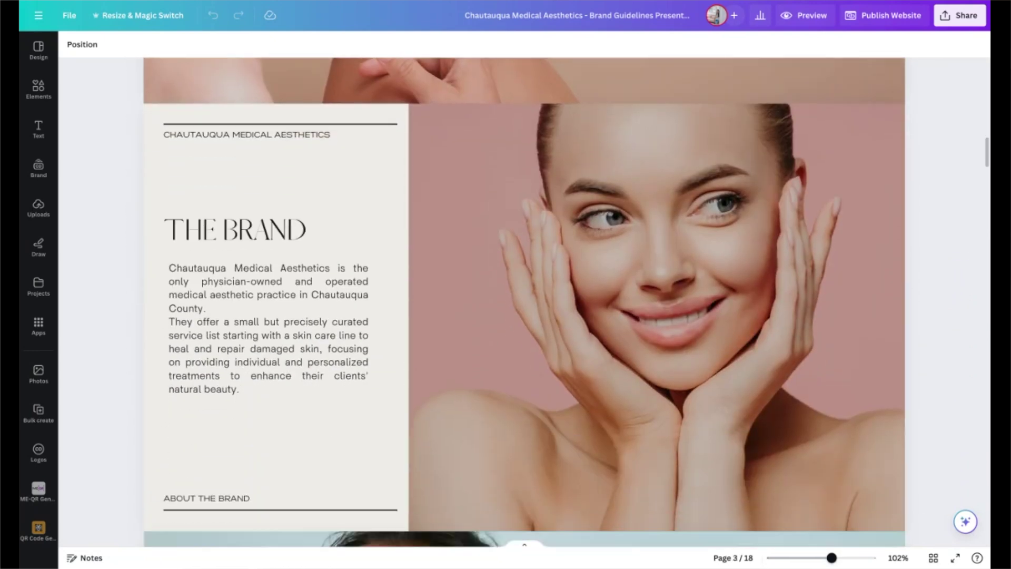
pyautogui.scroll(-10, 524, 303)
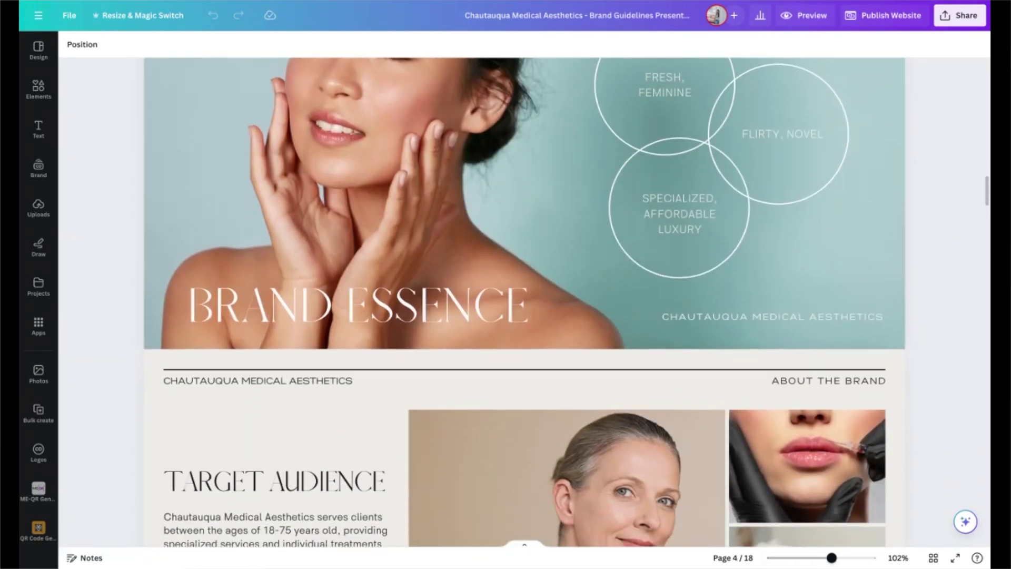
pyautogui.scroll(-5, 524, 303)
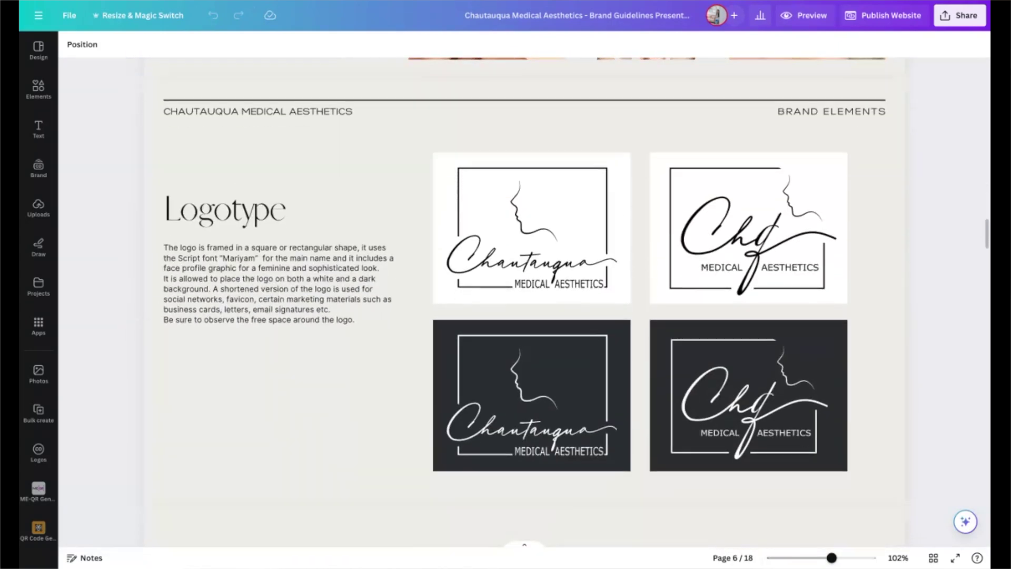
pyautogui.scroll(-11, 524, 303)
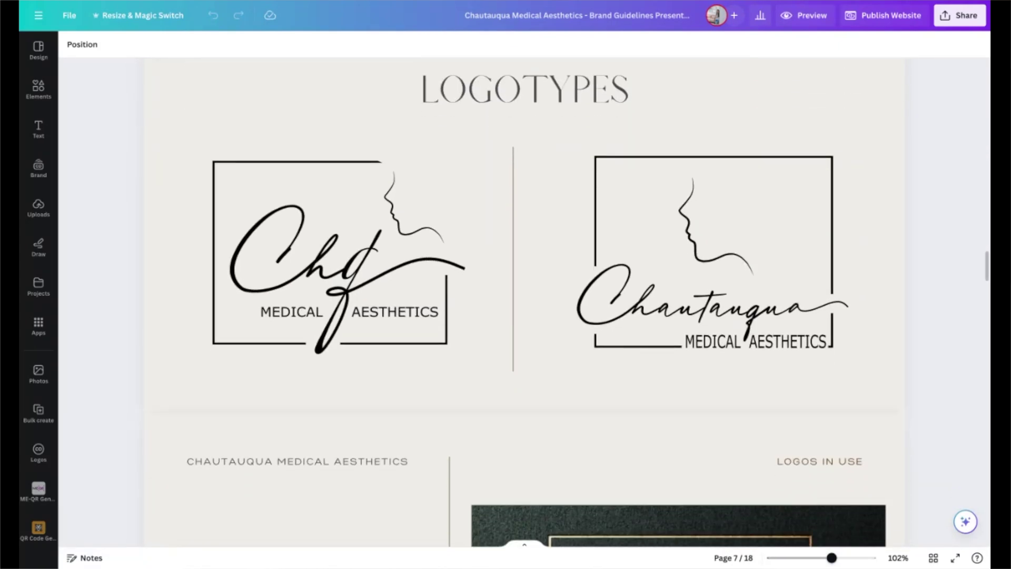
pyautogui.scroll(-12, 524, 303)
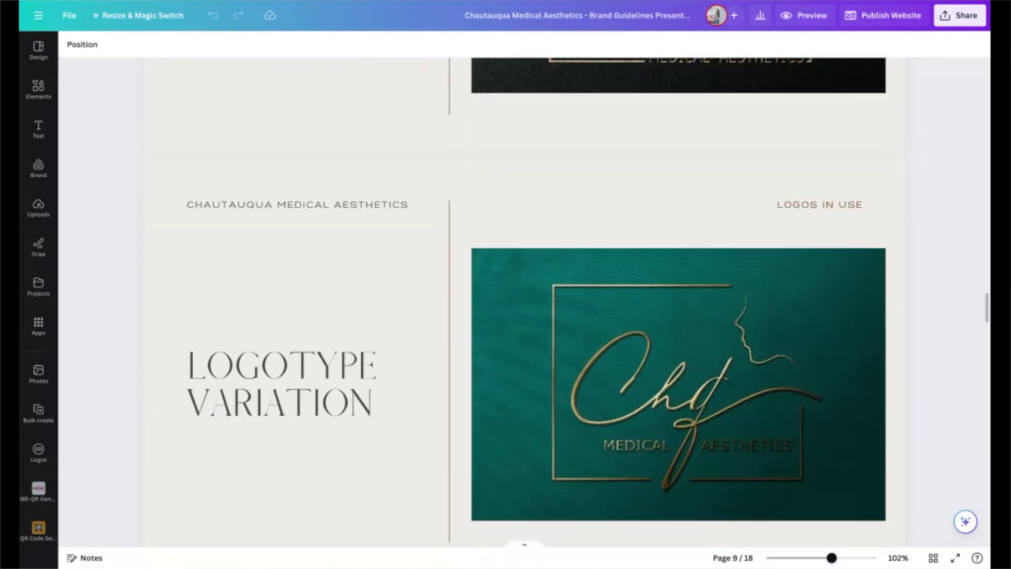
pyautogui.scroll(-17, 524, 303)
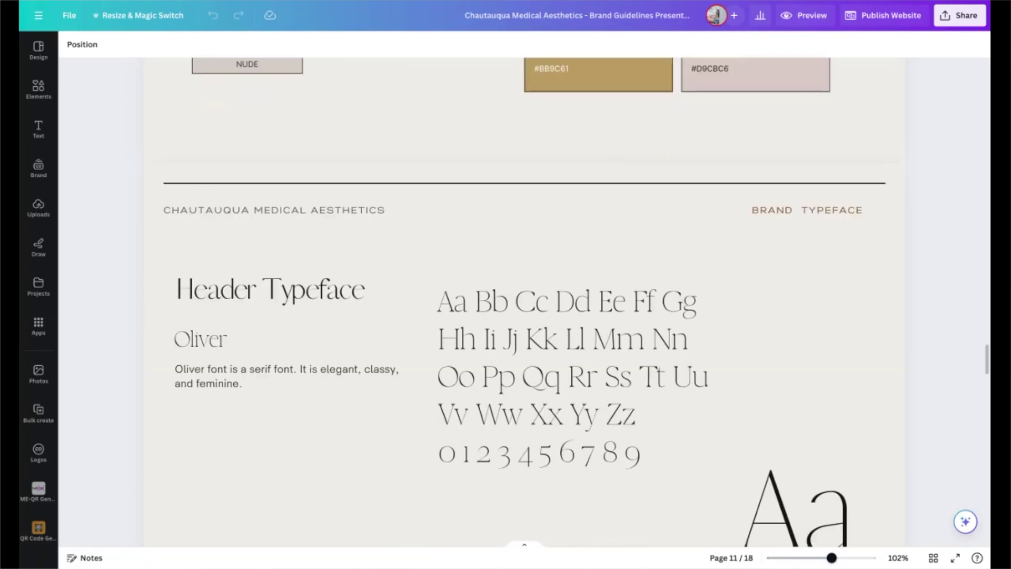
pyautogui.scroll(-20, 524, 303)
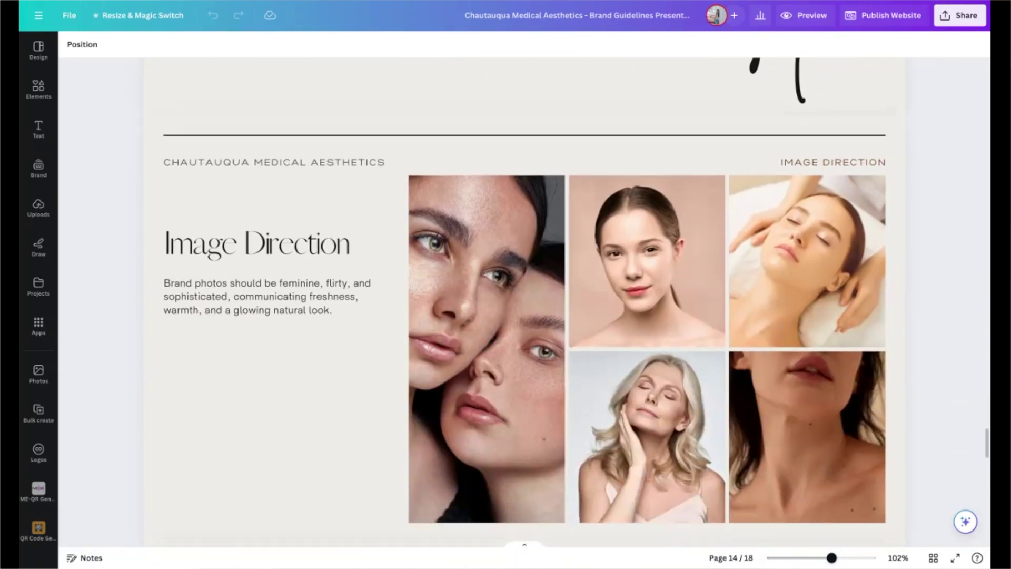
pyautogui.scroll(-20, 524, 302)
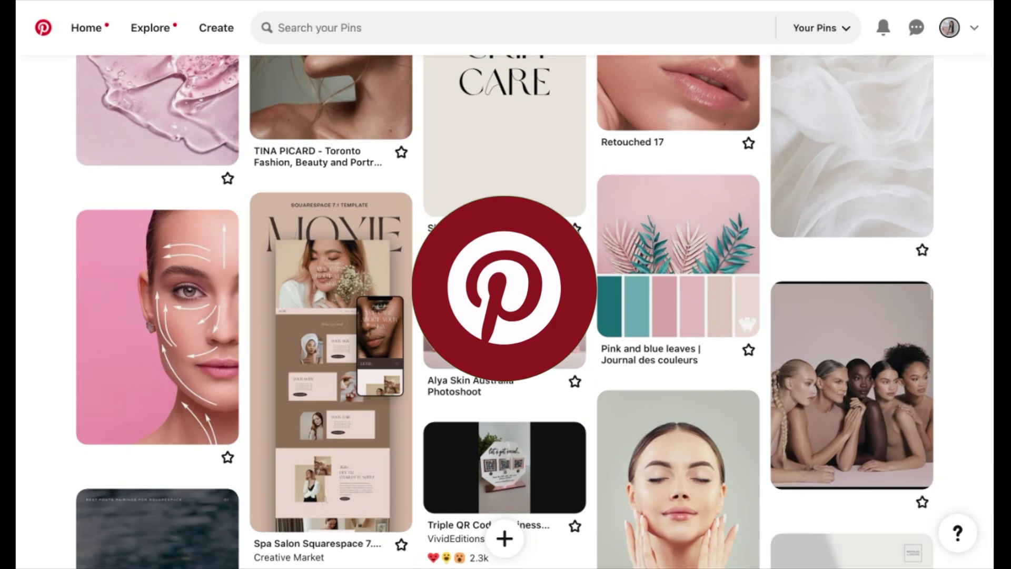
# - Browse the CHQ Medical Aesthetics inspiration board in Pinterest for color palettes, skincare imagery, website layouts and logo ideas
pyautogui.scroll(8, 505, 311)
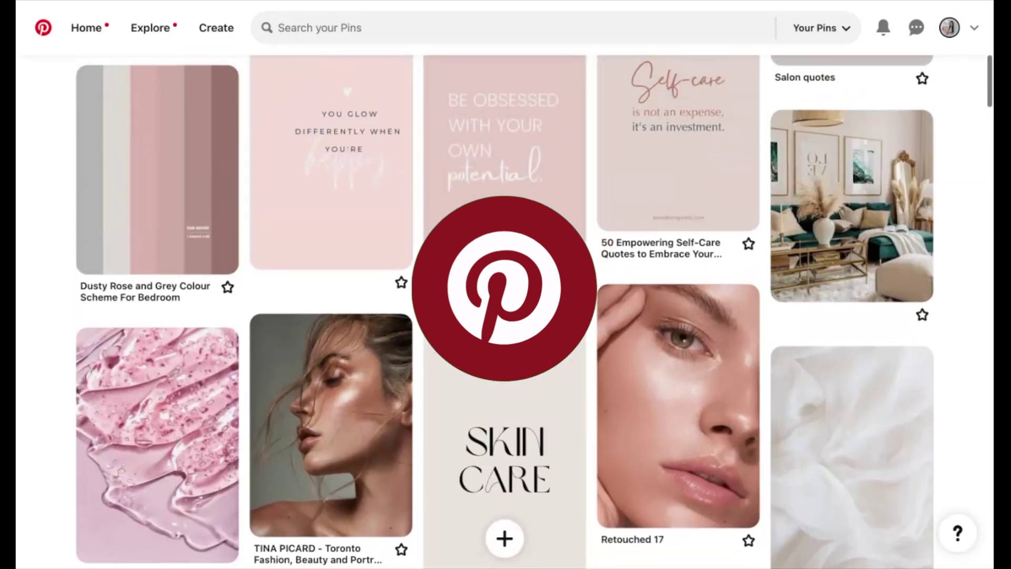
pyautogui.scroll(-6, 505, 311)
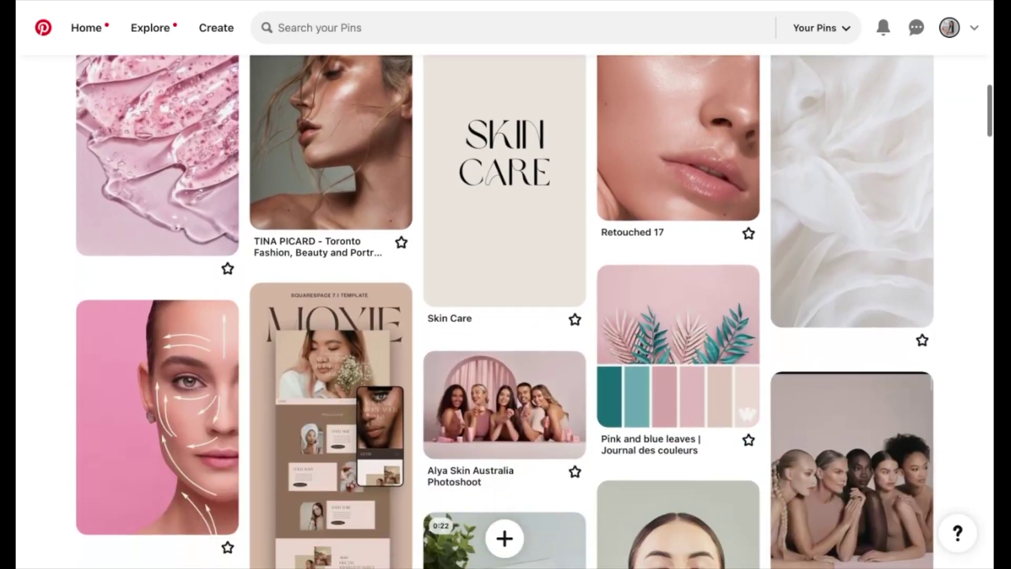
pyautogui.scroll(-1, 504, 311)
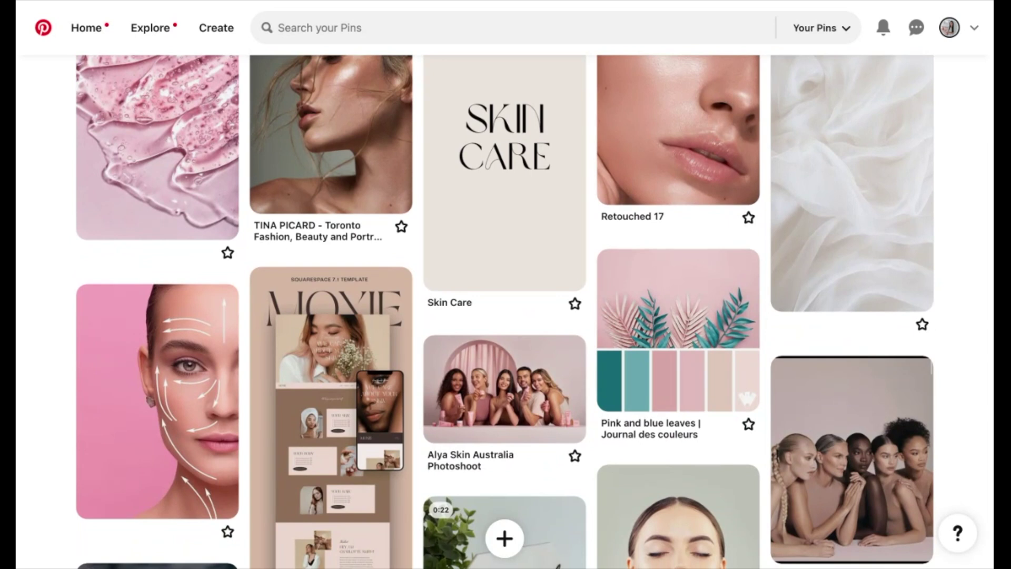
pyautogui.scroll(-2, 505, 310)
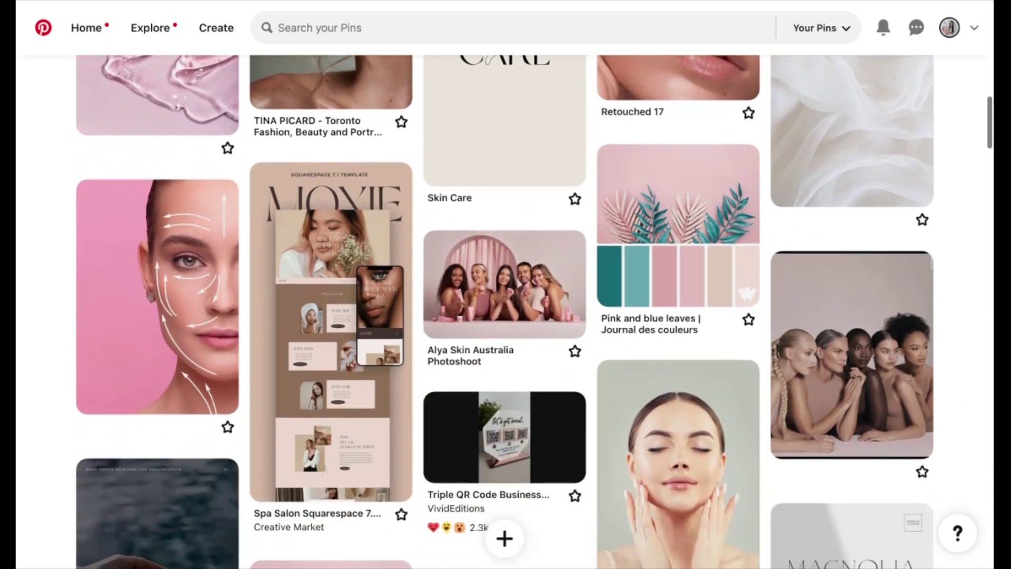
pyautogui.scroll(10, 504, 310)
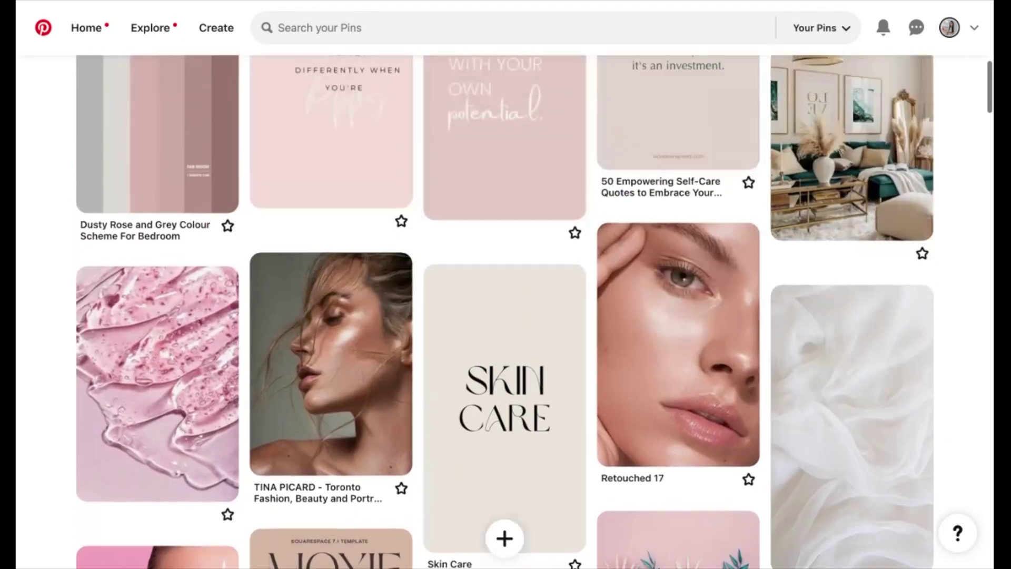
pyautogui.scroll(5, 504, 311)
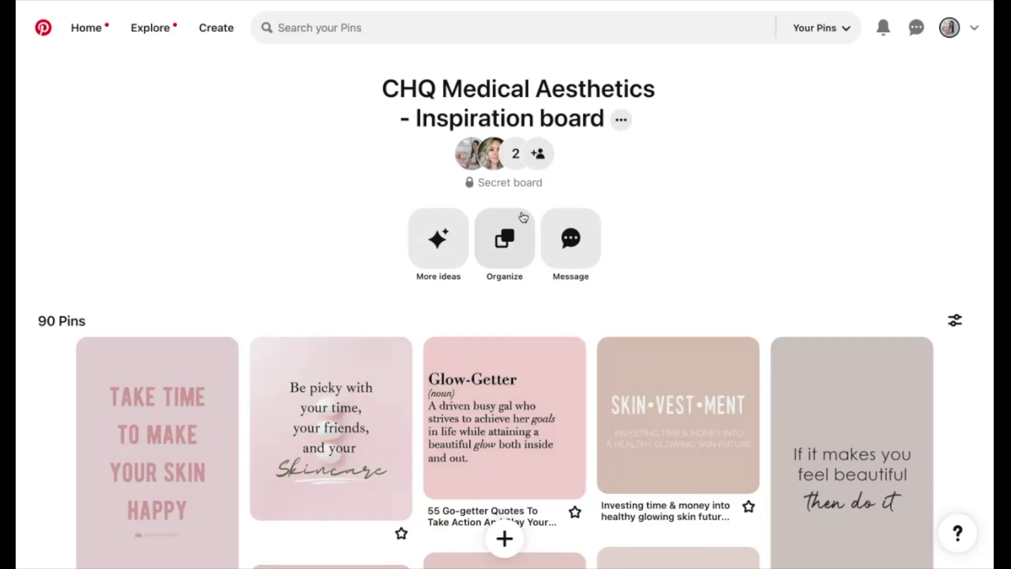
pyautogui.scroll(-6, 961, 393)
pyautogui.scroll(-10, 961, 393)
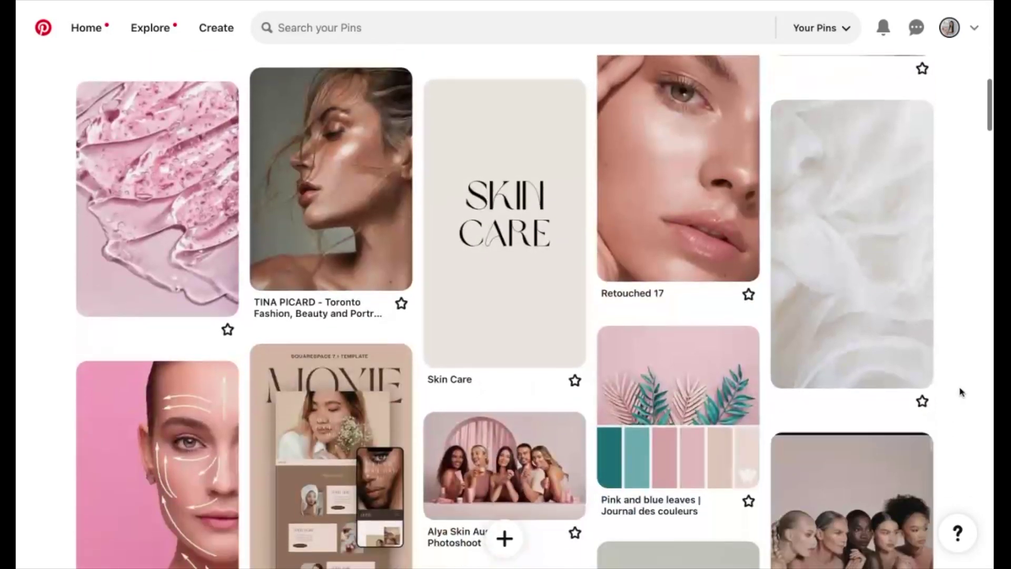
pyautogui.scroll(-7, 961, 392)
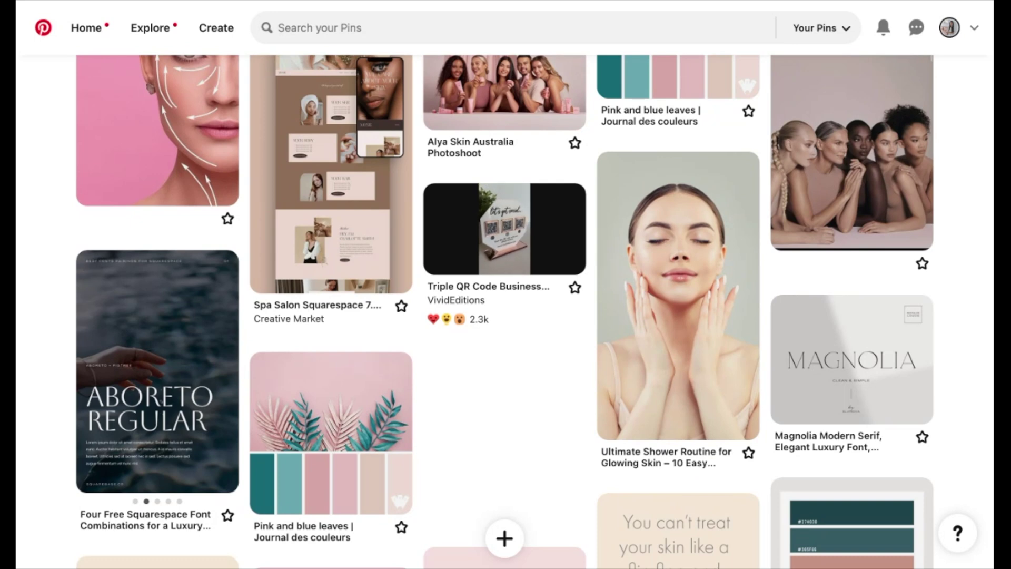
pyautogui.scroll(-4, 505, 312)
pyautogui.scroll(-3, 504, 312)
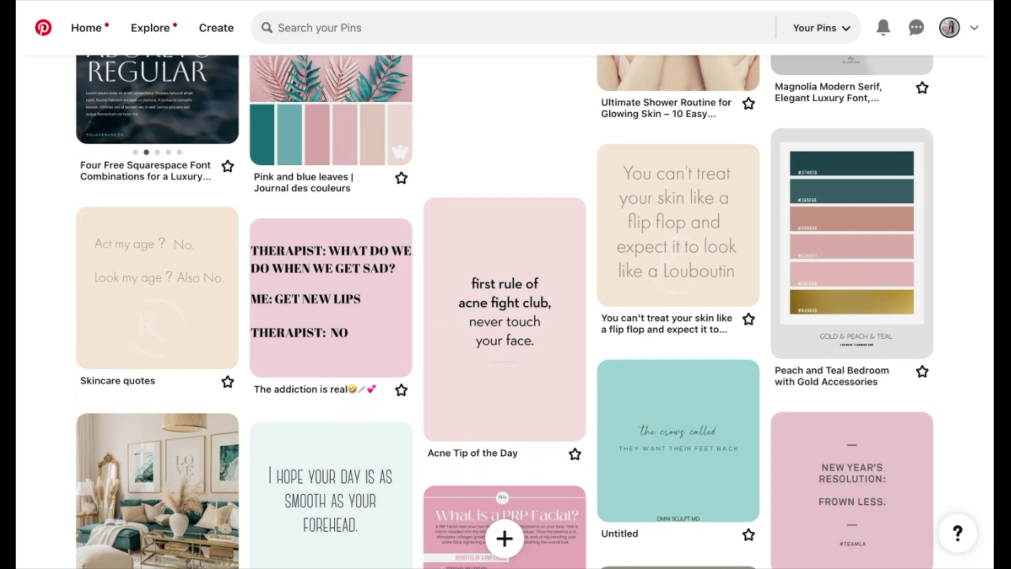
pyautogui.scroll(-9, 505, 311)
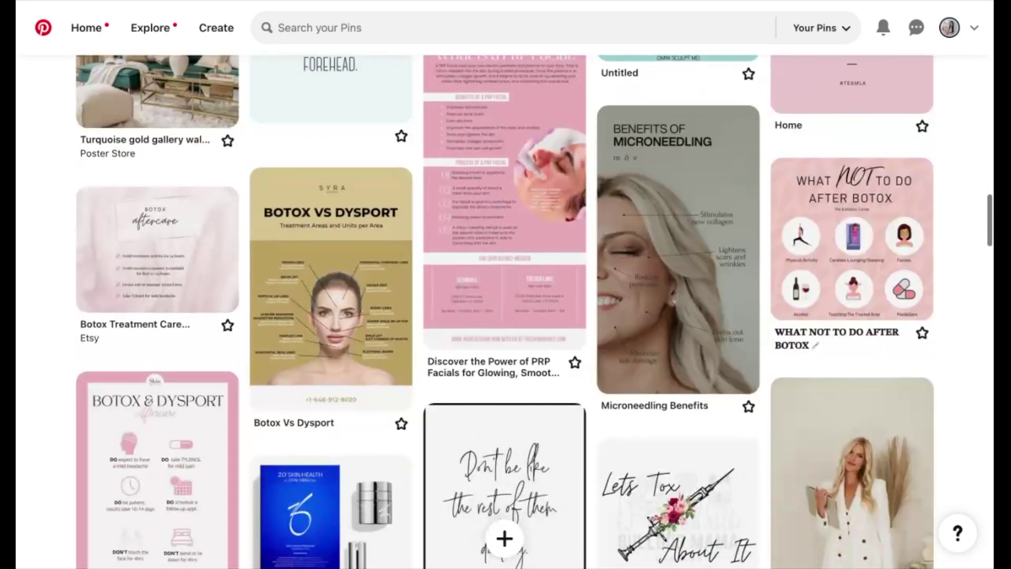
pyautogui.scroll(-15, 504, 312)
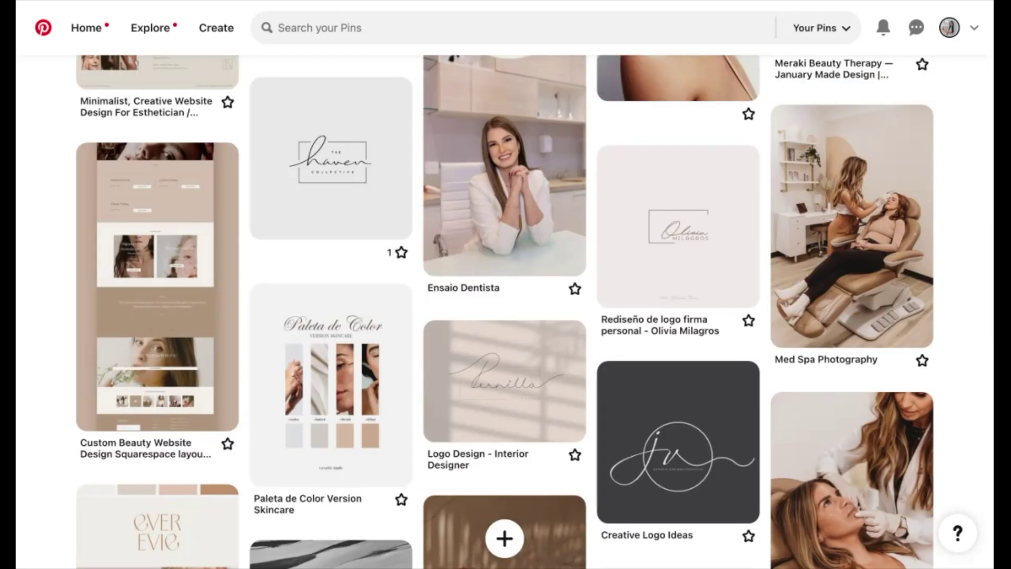
pyautogui.scroll(-11, 504, 311)
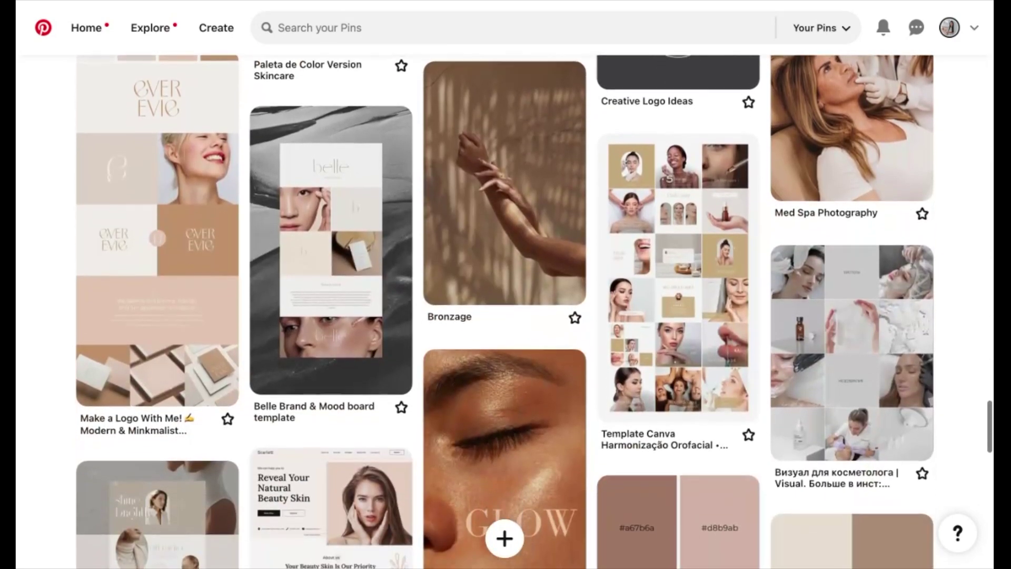
pyautogui.scroll(15, 505, 311)
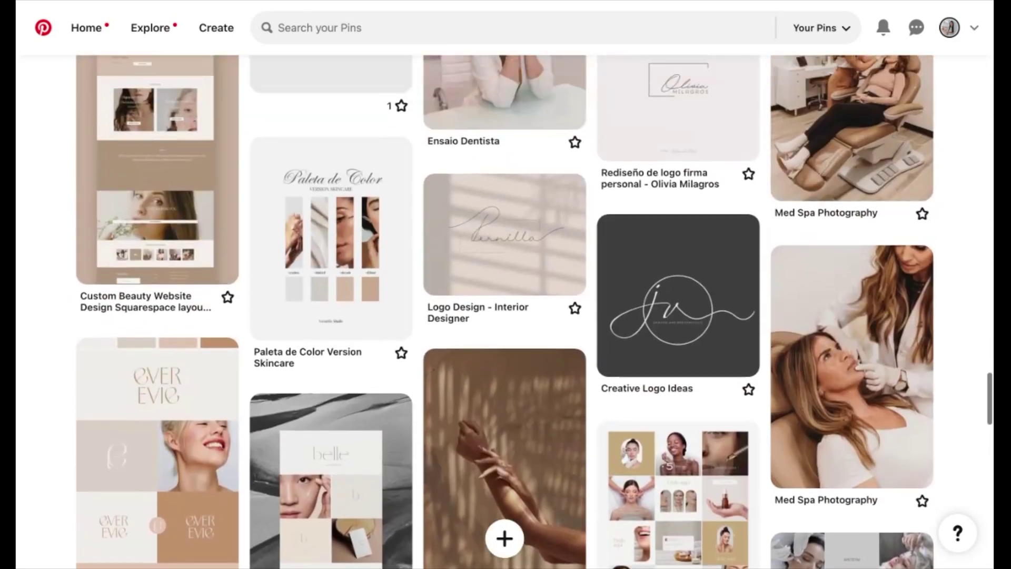
pyautogui.scroll(5, 505, 311)
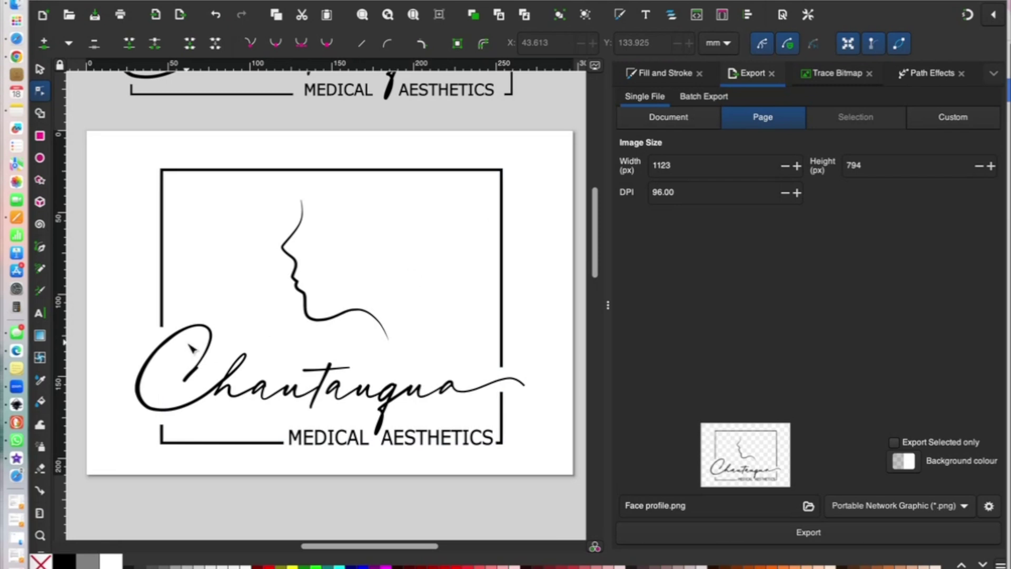
# - In Inkscape, select the path of the letter C in the Chautauqua script and slightly adjust a node on its outer curve
pyautogui.scroll(3, 195, 342)
pyautogui.scroll(-3, 199, 343)
pyautogui.hscroll(-2, 199, 344)
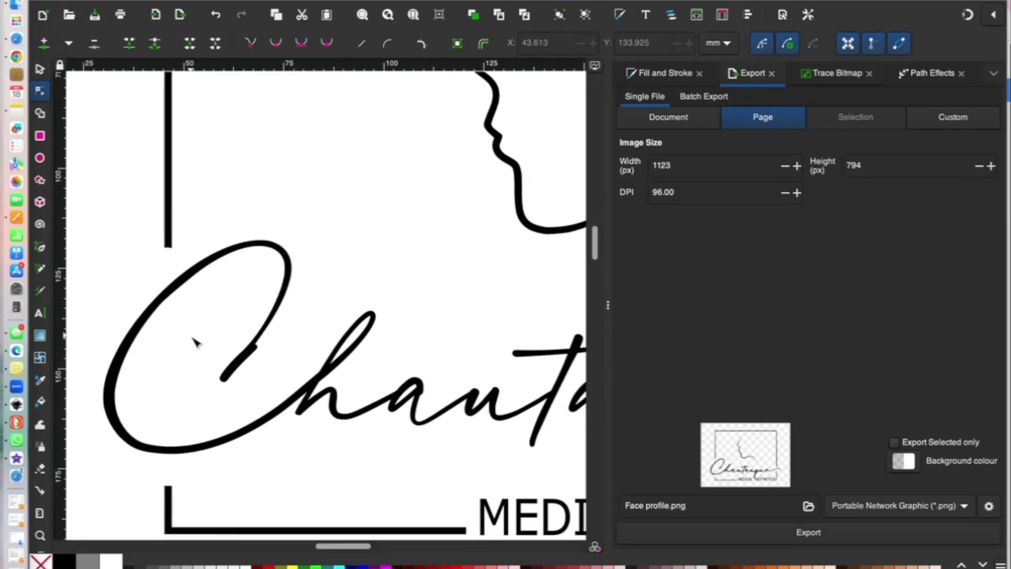
pyautogui.click(179, 284)
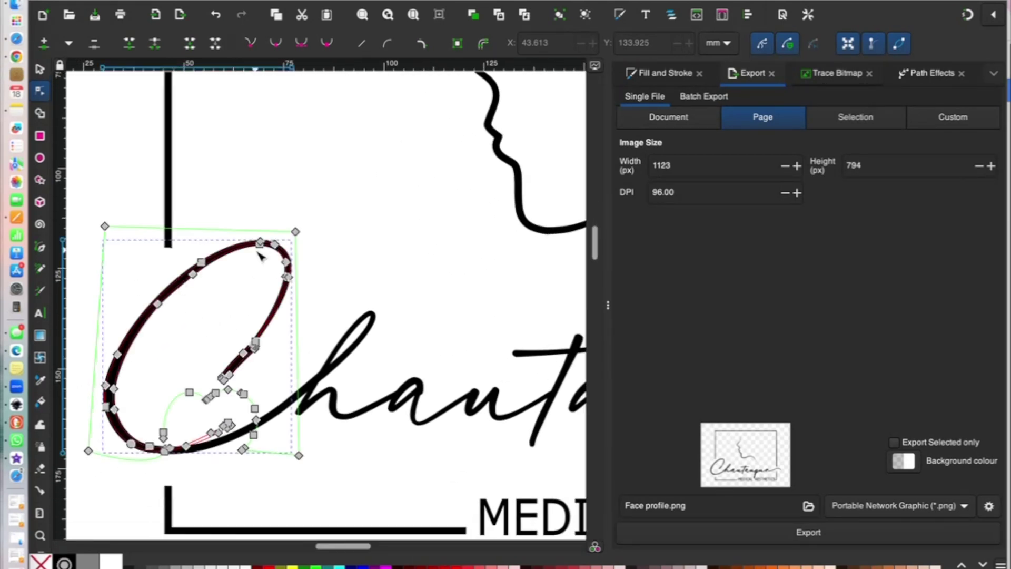
pyautogui.hscroll(-3, 179, 285)
pyautogui.scroll(-1, 179, 285)
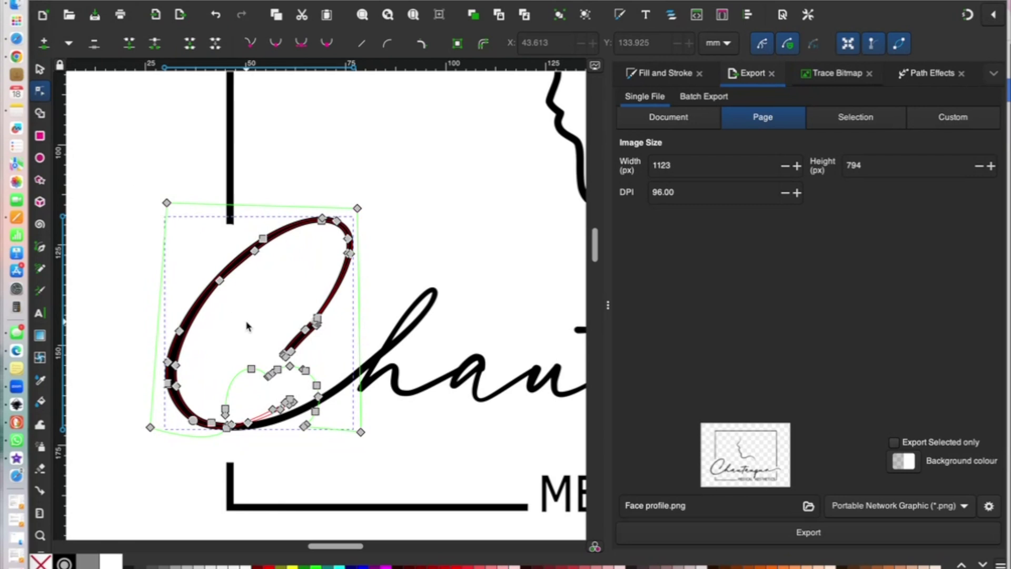
pyautogui.click(226, 288)
pyautogui.moveTo(230, 289); pyautogui.dragTo(223, 282)
pyautogui.press('5')
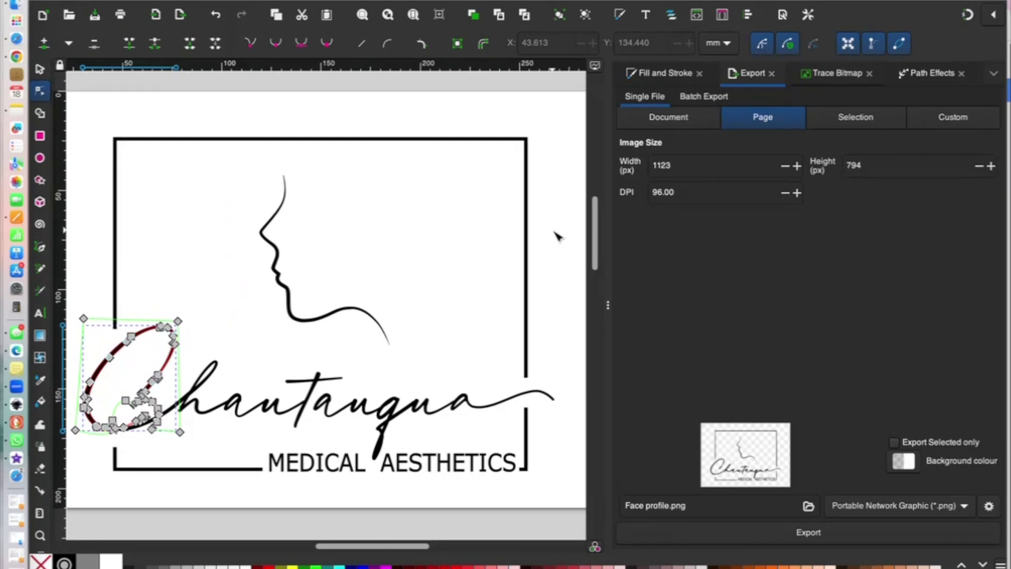
pyautogui.hscroll(-1, 558, 237)
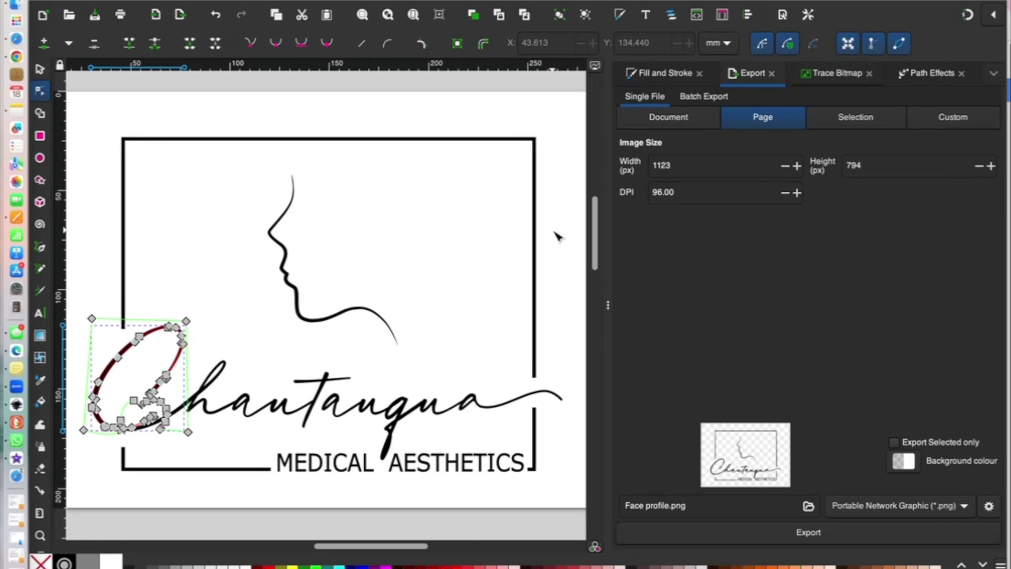
pyautogui.scroll(-3, 557, 236)
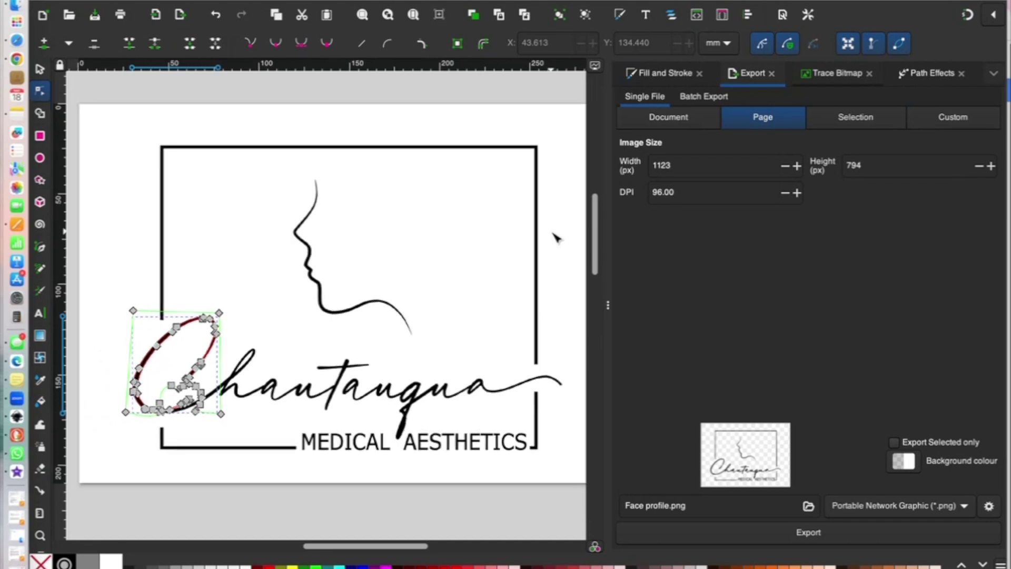
pyautogui.hscroll(1, 556, 237)
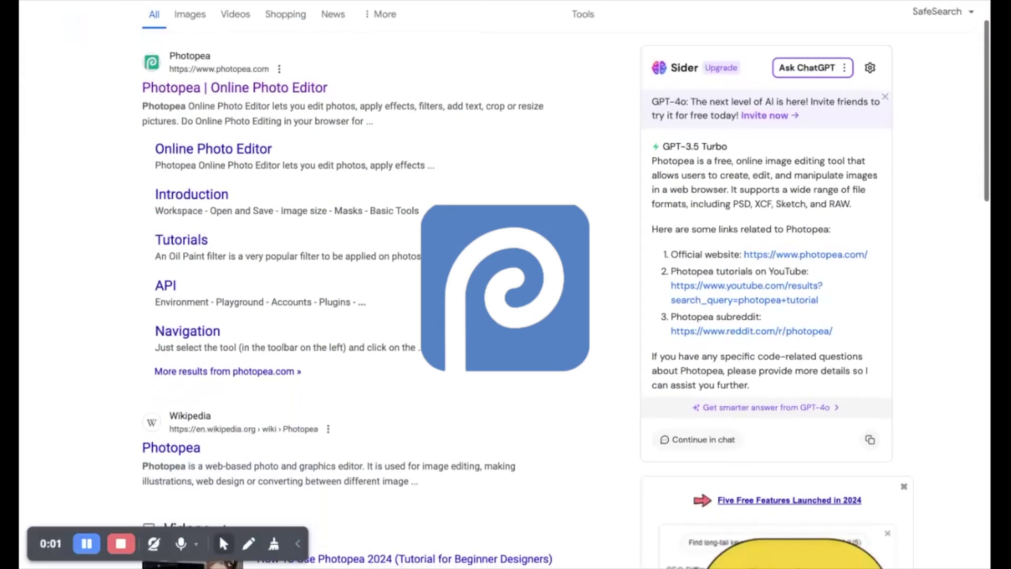
# - Open the Photopea online editor from the Google search results and load the sign mockup 65876.psd from the computer
pyautogui.scroll(2, 419, 141)
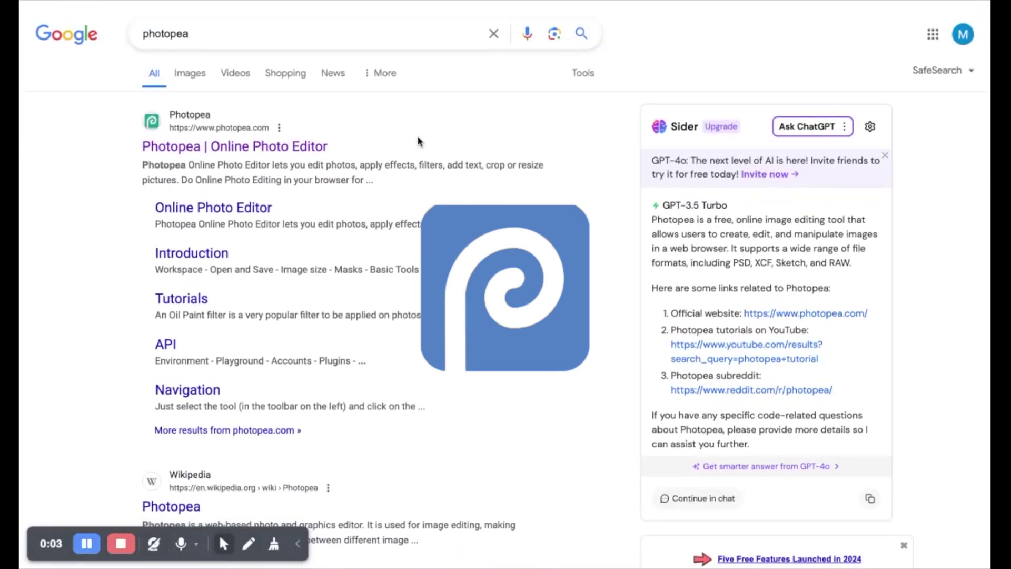
pyautogui.click(213, 151)
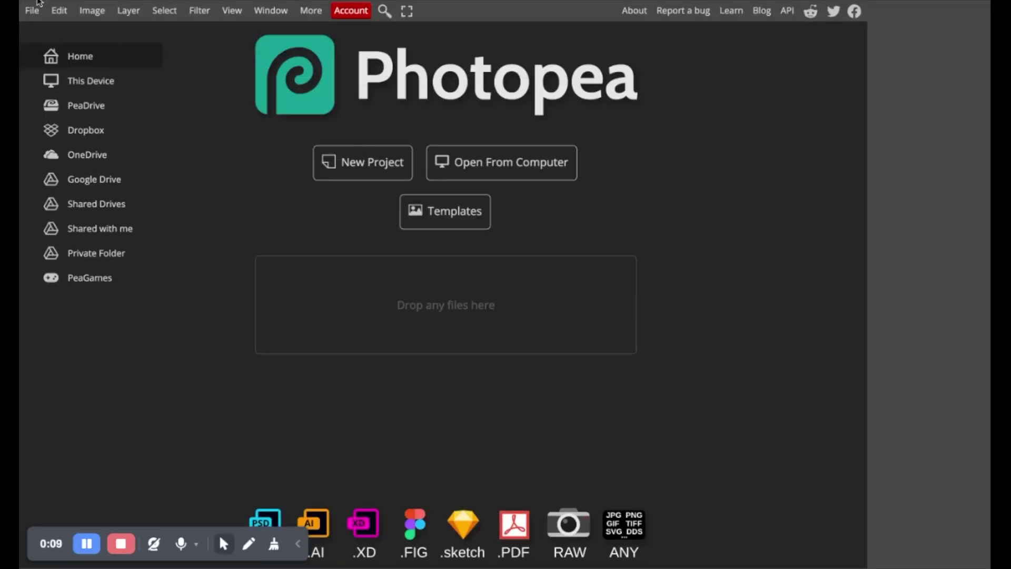
pyautogui.click(503, 179)
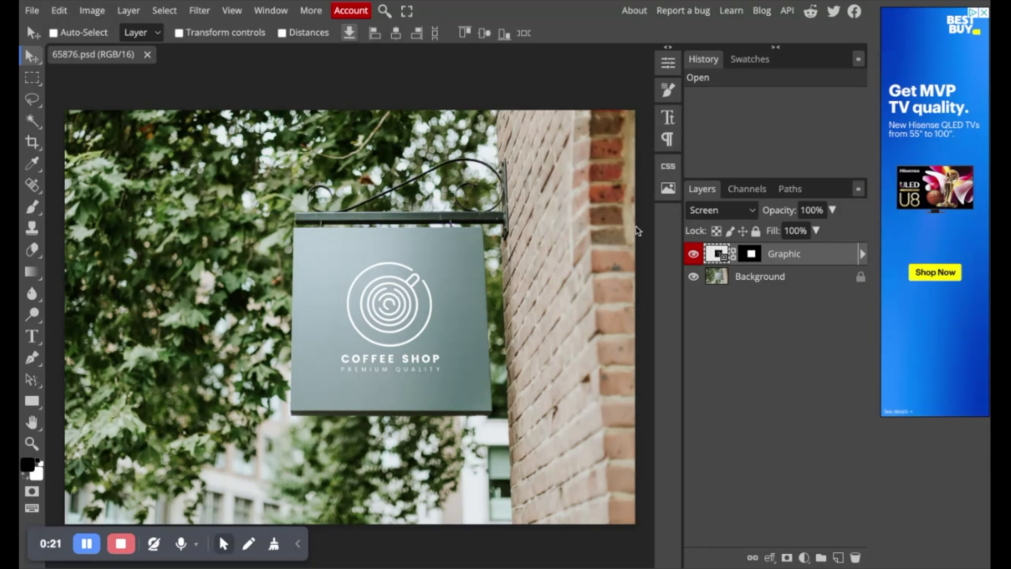
# - Toggle the visibility of the Graphic and Background layers one after the other to examine what each contributes to the mockup
pyautogui.click(693, 253)
pyautogui.click(693, 254)
pyautogui.click(694, 278)
pyautogui.click(694, 278)
# - Open the contents of the Graphic smart object and hide the original artwork layer inside it
pyautogui.doubleClick(723, 257)
pyautogui.click(694, 256)
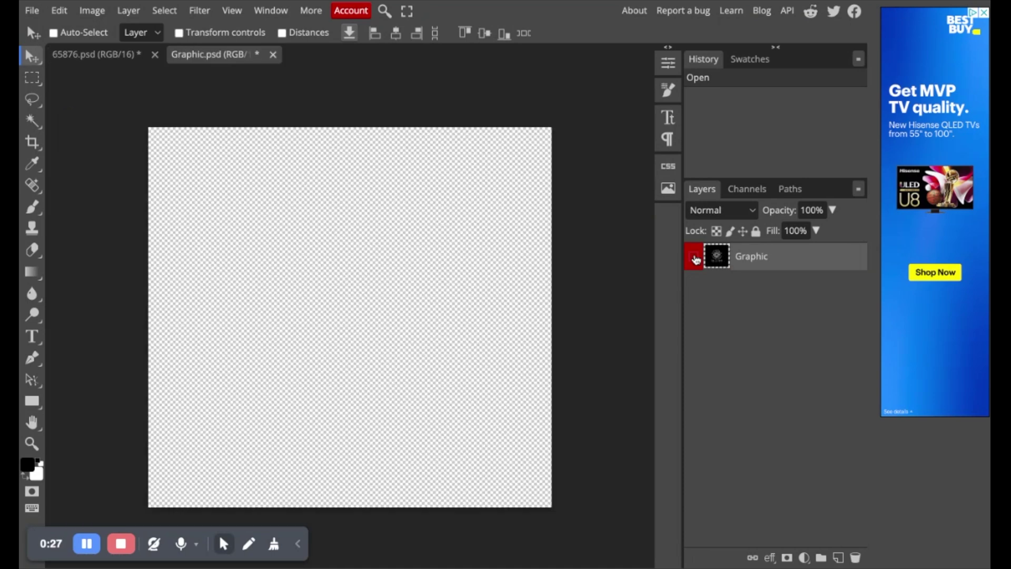
# - Place the Chautauqua logo file in the Graphic smart object and enlarge it to about 273.6%, centred so its background covers the canvas
pyautogui.click(31, 11)
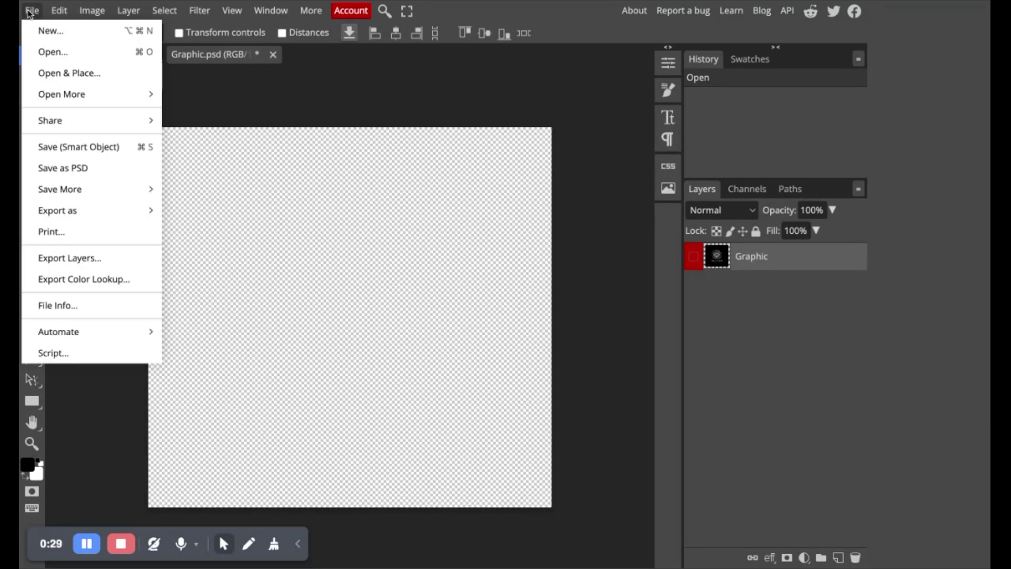
pyautogui.click(58, 74)
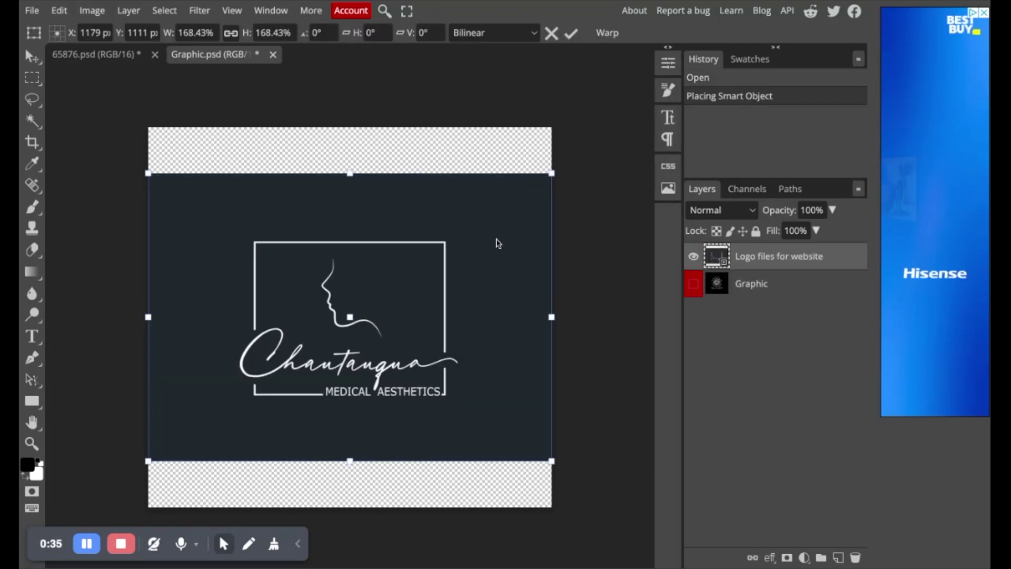
pyautogui.scroll(-2, 485, 253)
pyautogui.moveTo(532, 198); pyautogui.dragTo(590, 156)
pyautogui.moveTo(256, 395); pyautogui.dragTo(193, 474)
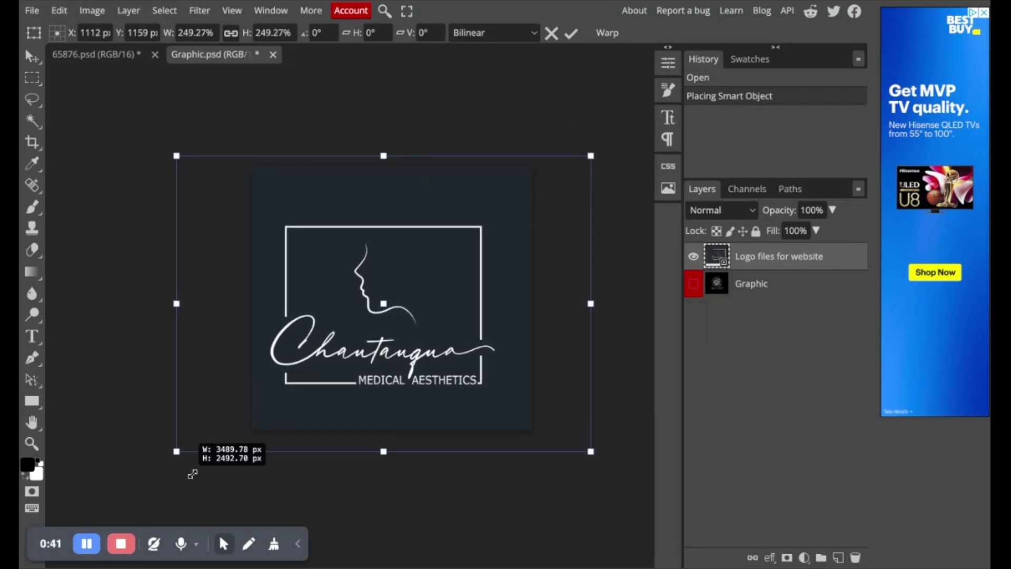
pyautogui.moveTo(591, 452); pyautogui.dragTo(619, 460)
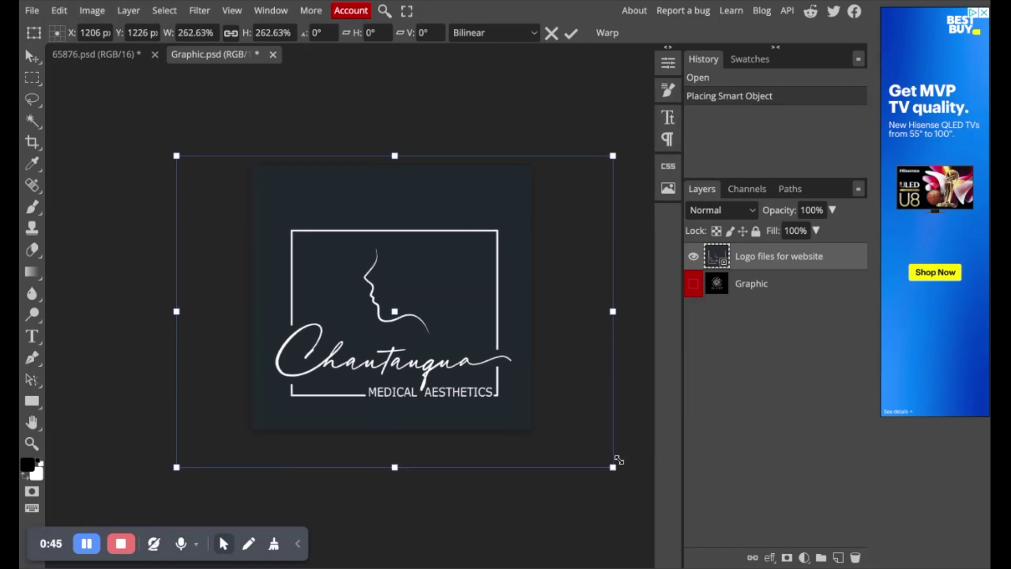
pyautogui.moveTo(512, 430); pyautogui.dragTo(510, 413)
pyautogui.moveTo(396, 456); pyautogui.dragTo(396, 467)
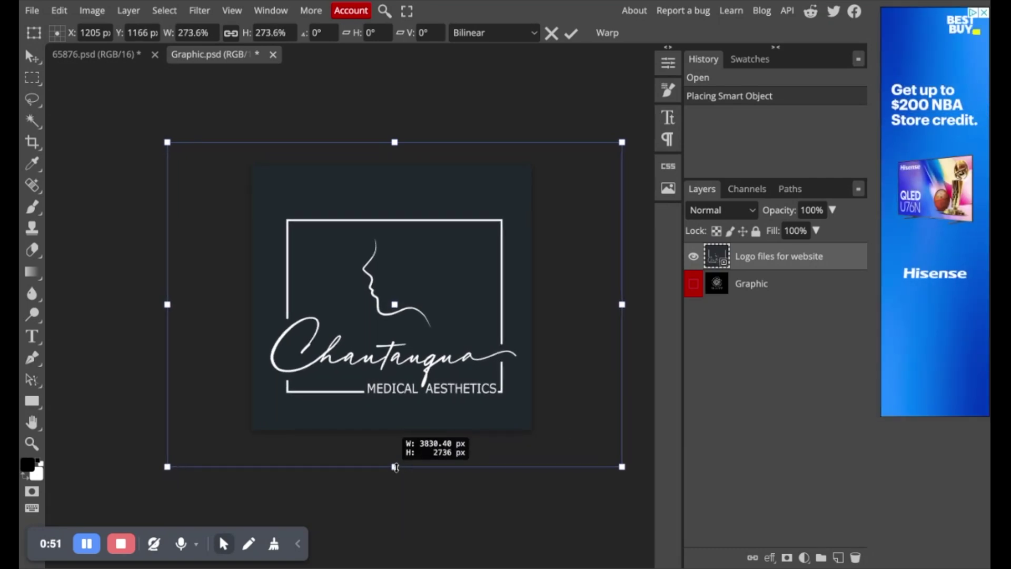
pyautogui.moveTo(433, 381); pyautogui.dragTo(430, 374)
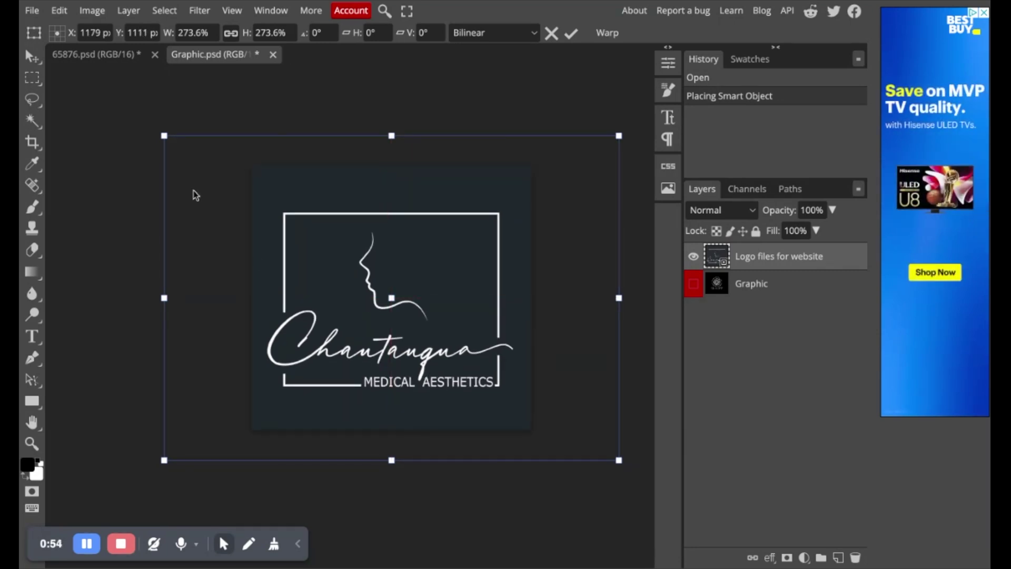
# - Save the Graphic smart object and return to 65876.psd to inspect the logo on the sign
pyautogui.click(32, 10)
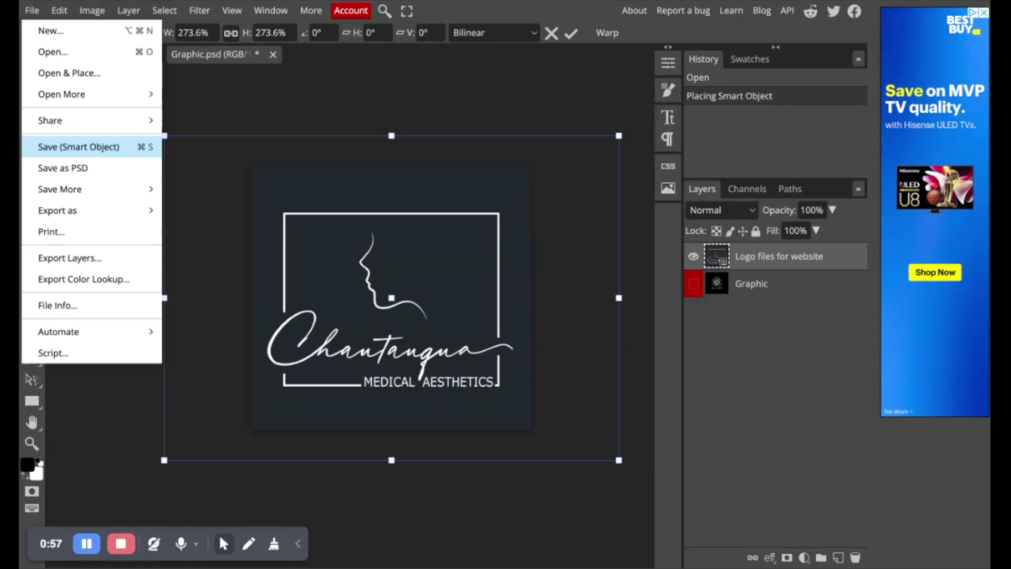
pyautogui.click(79, 146)
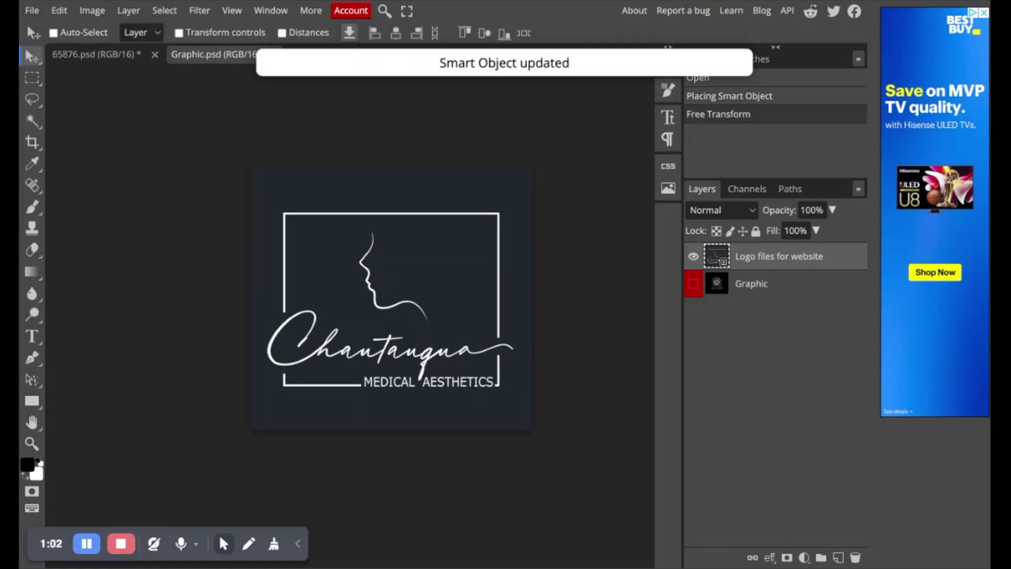
pyautogui.click(91, 62)
pyautogui.scroll(3, 396, 337)
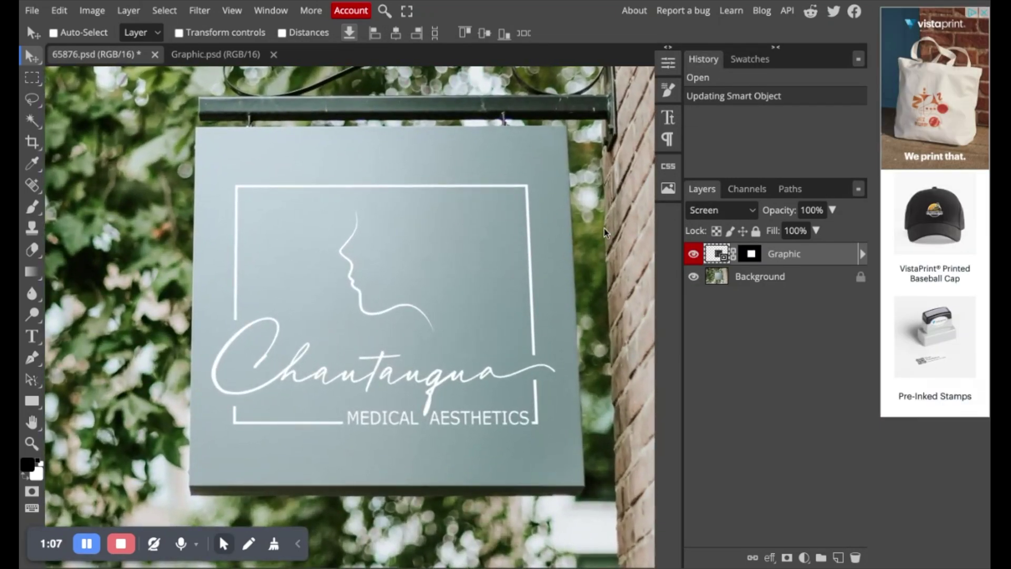
# - Examine the export formats available for the finished sign mockup, such as JPG
pyautogui.click(24, 9)
pyautogui.moveTo(74, 214)
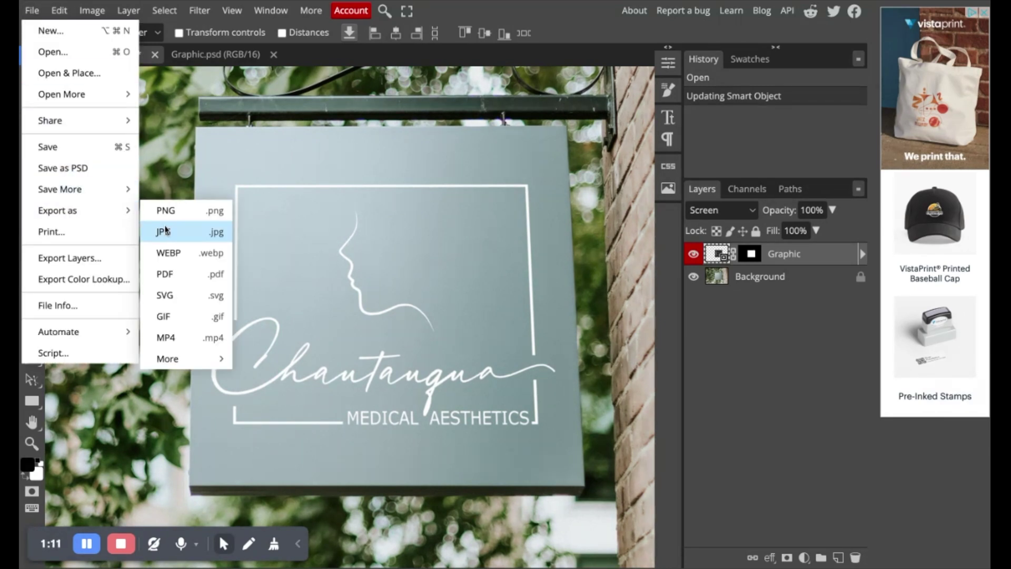
pyautogui.click(717, 38)
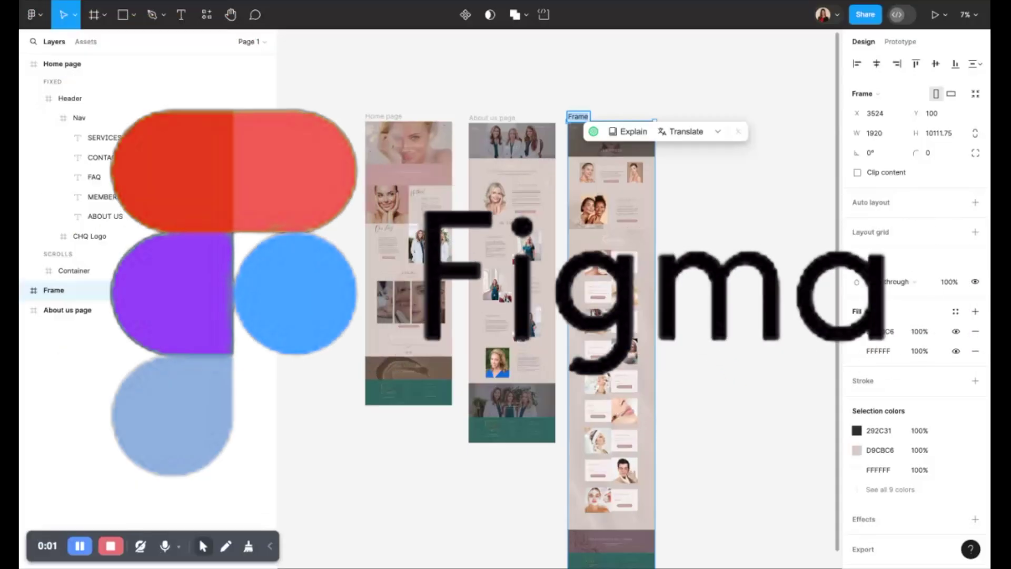
# - In the Figma website file, look through the preset device sizes offered for the selected services frame
pyautogui.hscroll(-2, 558, 300)
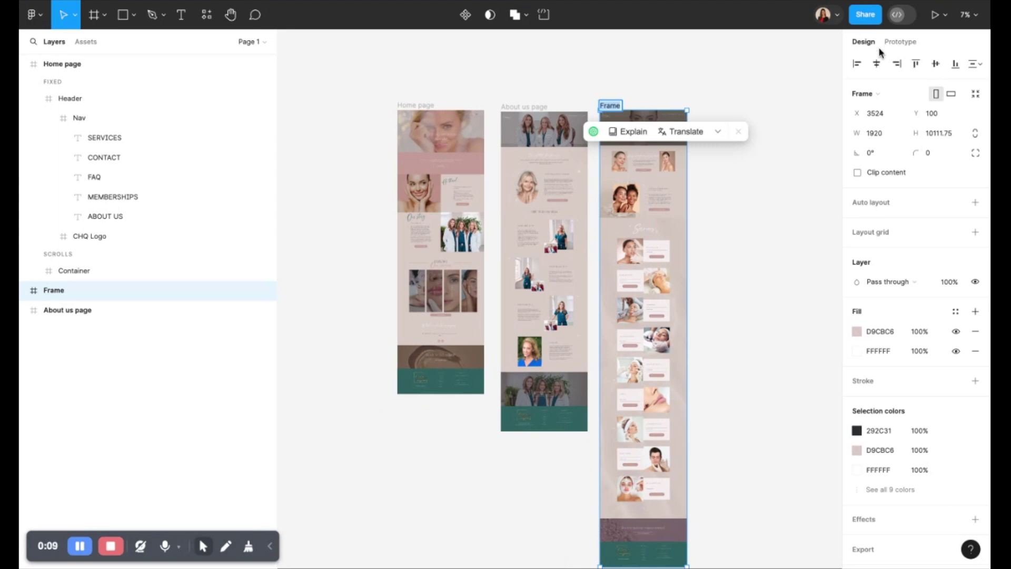
pyautogui.click(877, 94)
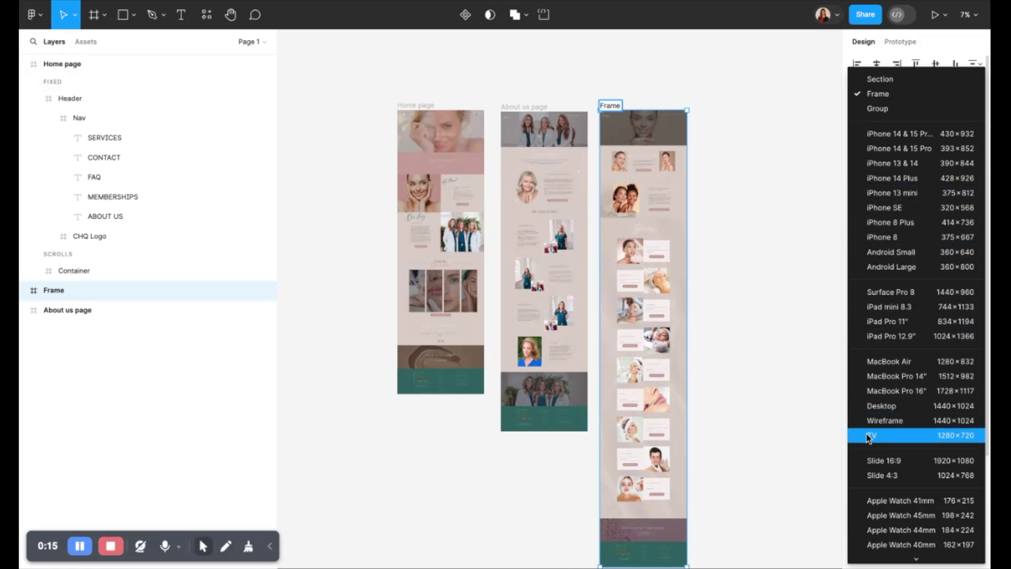
pyautogui.click(862, 43)
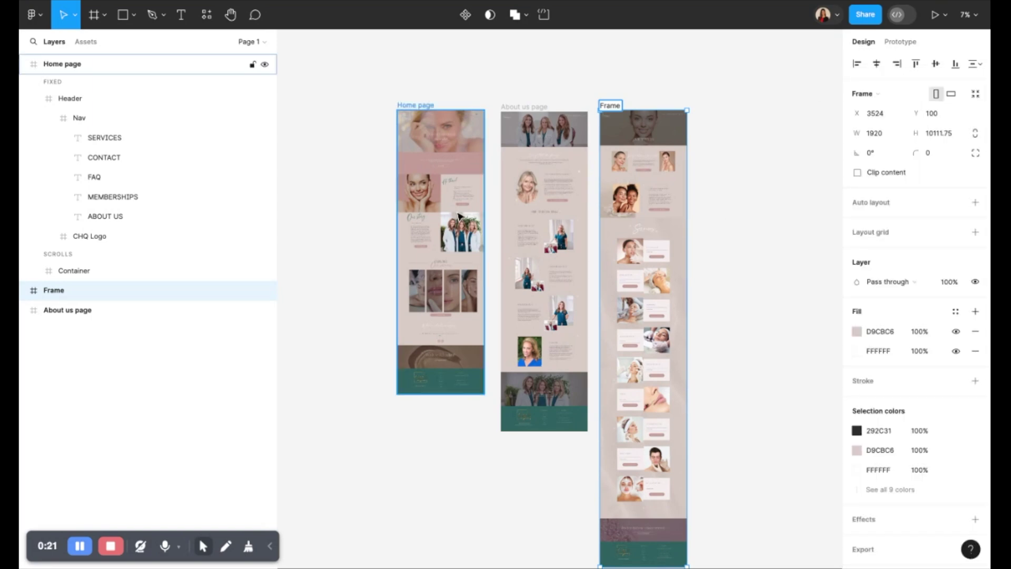
# - Scale the CHQ Logo in the Home page header down to about 246 × 188
pyautogui.scroll(5, 458, 216)
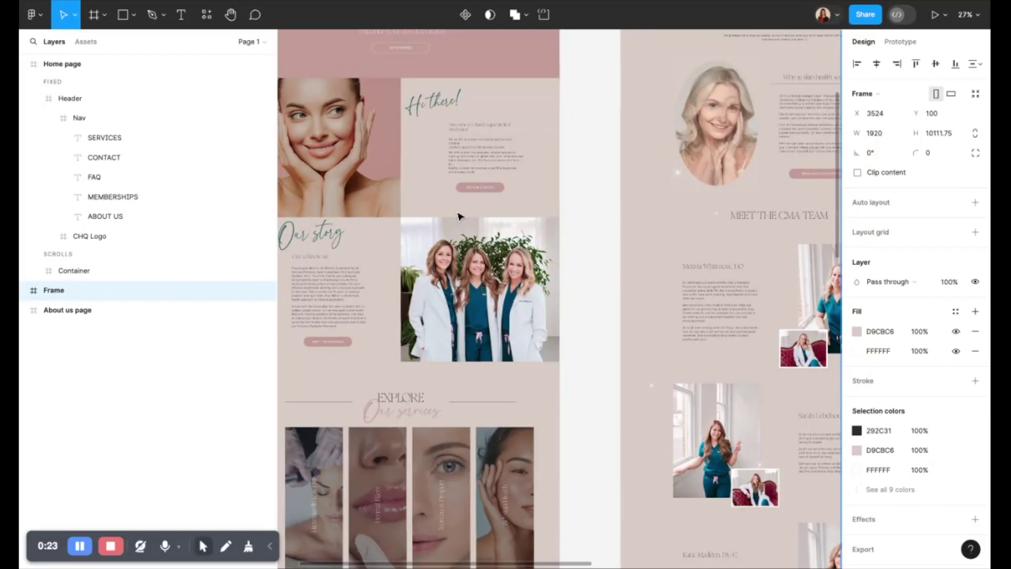
pyautogui.scroll(5, 459, 216)
pyautogui.hscroll(-5, 459, 216)
pyautogui.scroll(5, 563, 139)
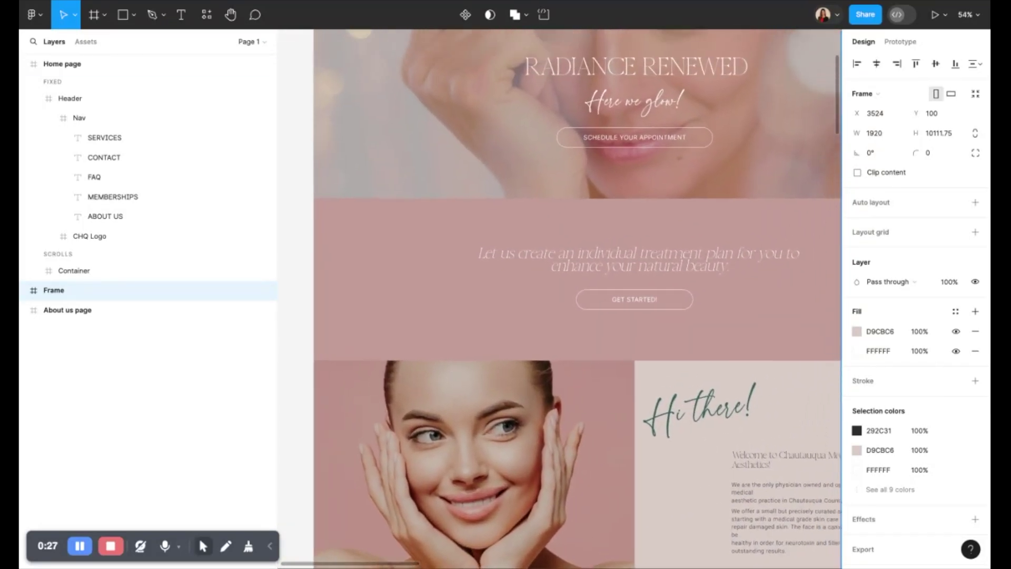
pyautogui.scroll(5, 560, 299)
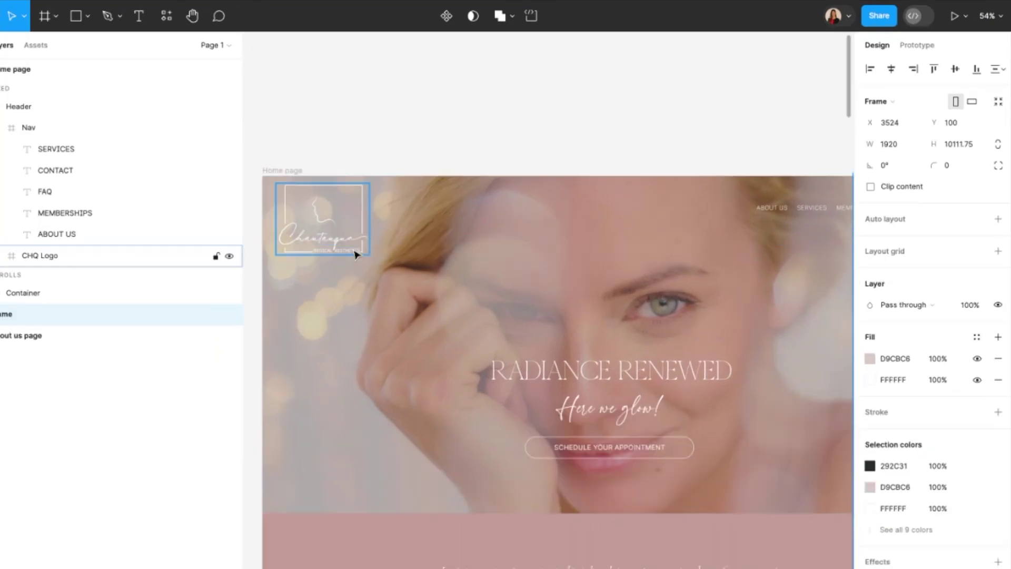
pyautogui.click(380, 227)
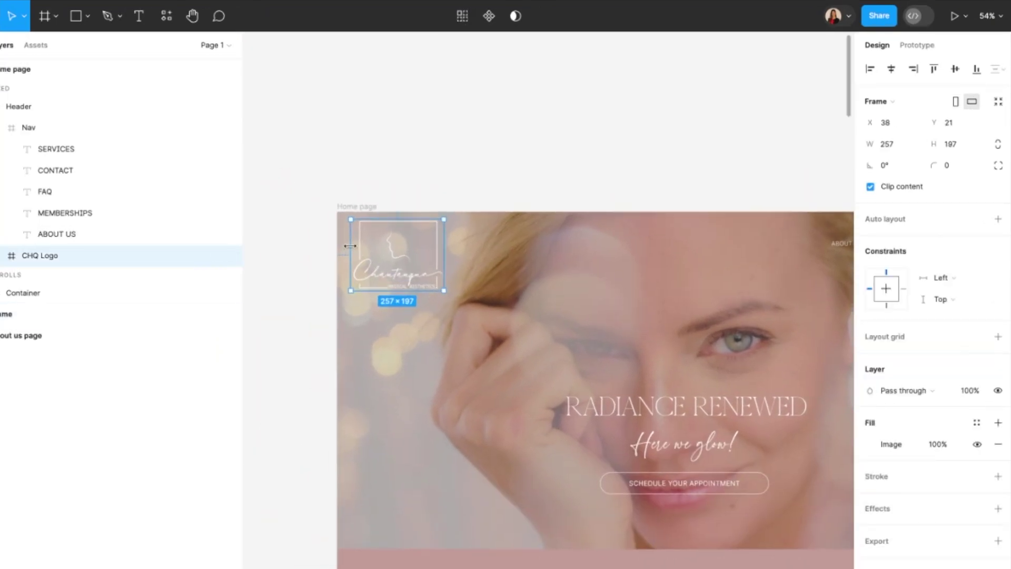
pyautogui.scroll(8, 350, 246)
pyautogui.moveTo(673, 399); pyautogui.dragTo(663, 389)
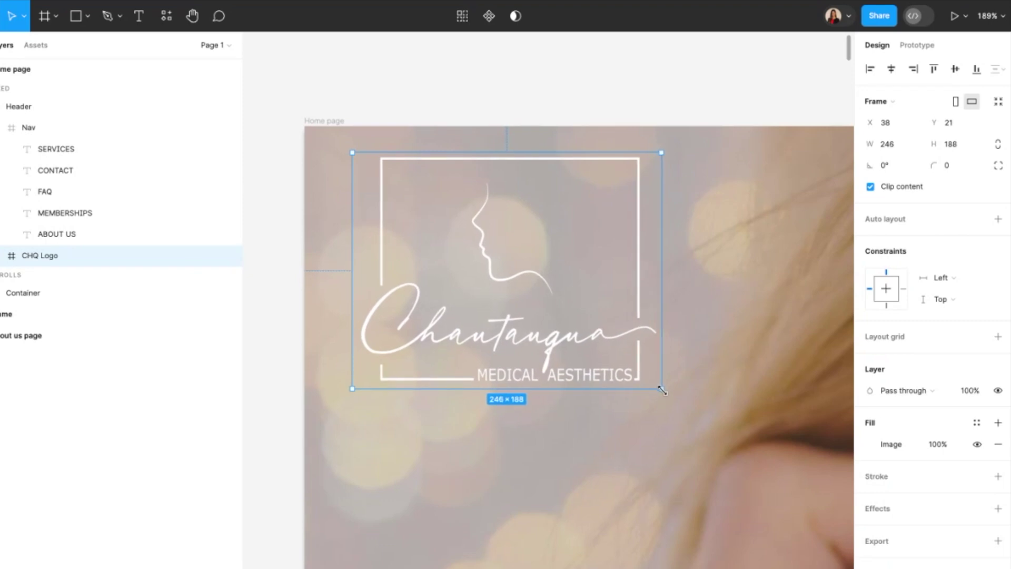
pyautogui.click(592, 490)
# - Rename the website frame containing the Our Services design as Services Page
pyautogui.scroll(-6, 586, 497)
pyautogui.scroll(3, 585, 501)
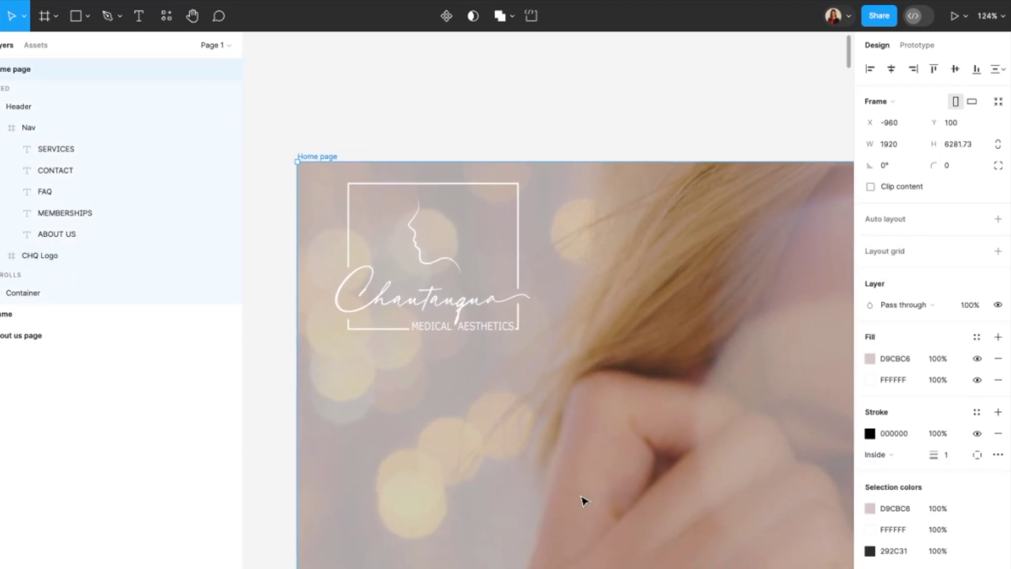
pyautogui.scroll(-15, 288, 347)
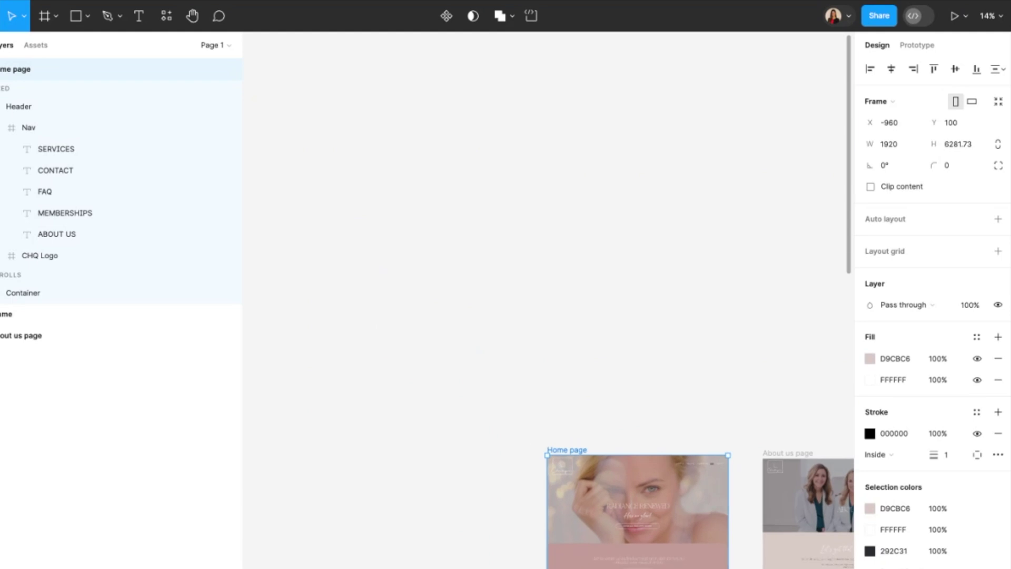
pyautogui.scroll(5, 451, 405)
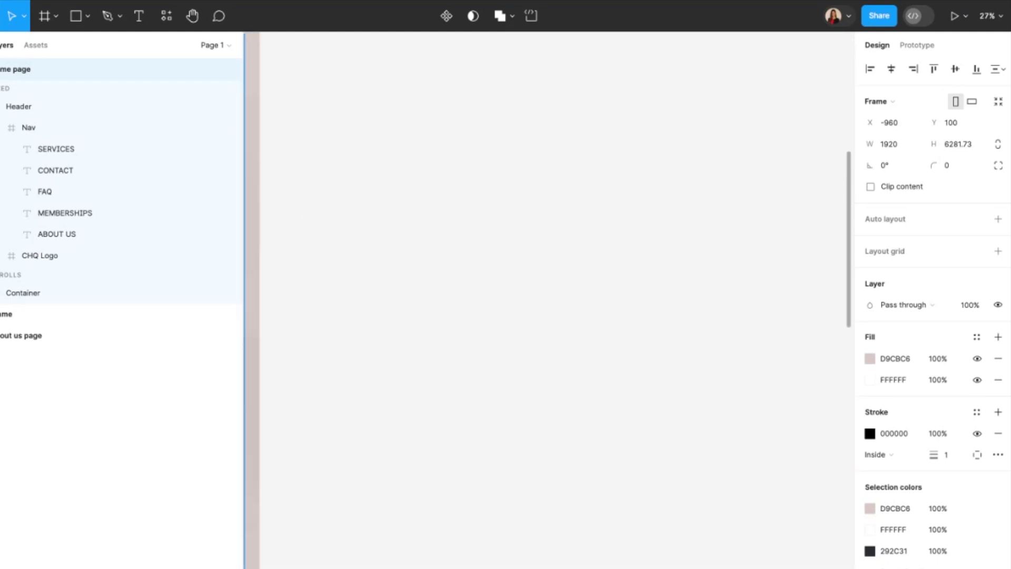
pyautogui.scroll(6, 471, 182)
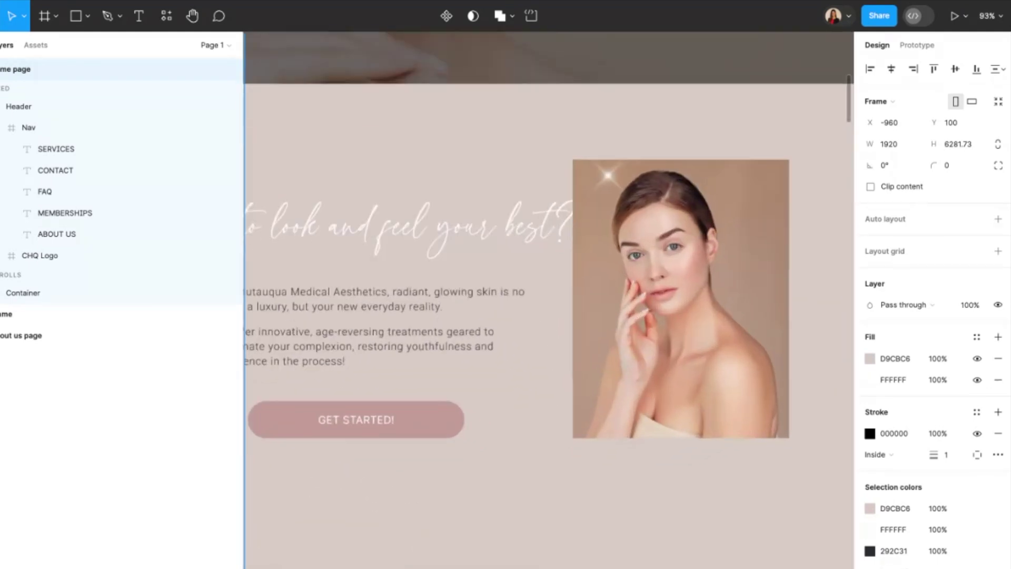
pyautogui.scroll(-2, 576, 490)
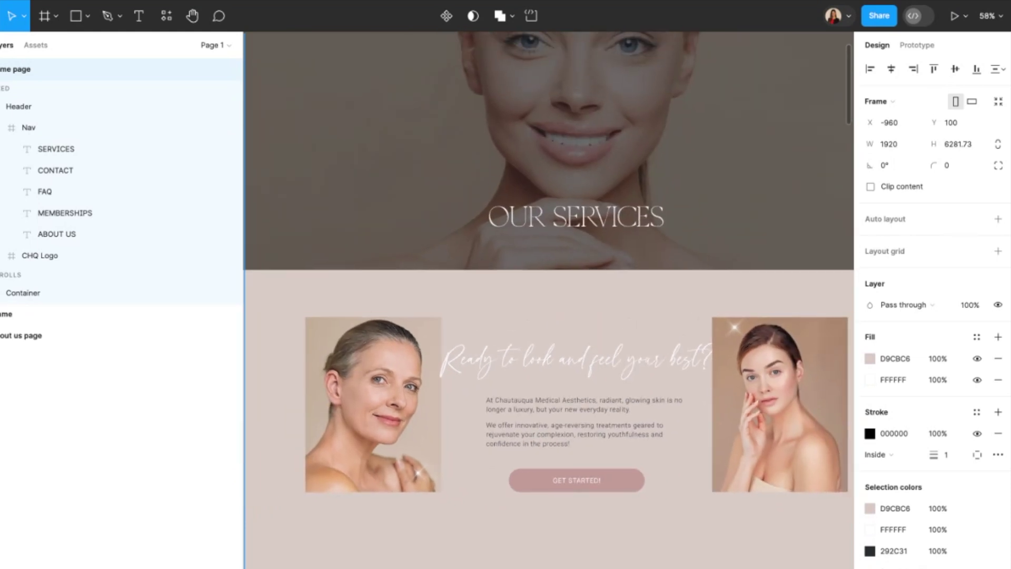
pyautogui.click(402, 432)
pyautogui.scroll(5, 402, 431)
pyautogui.hscroll(-2, 401, 431)
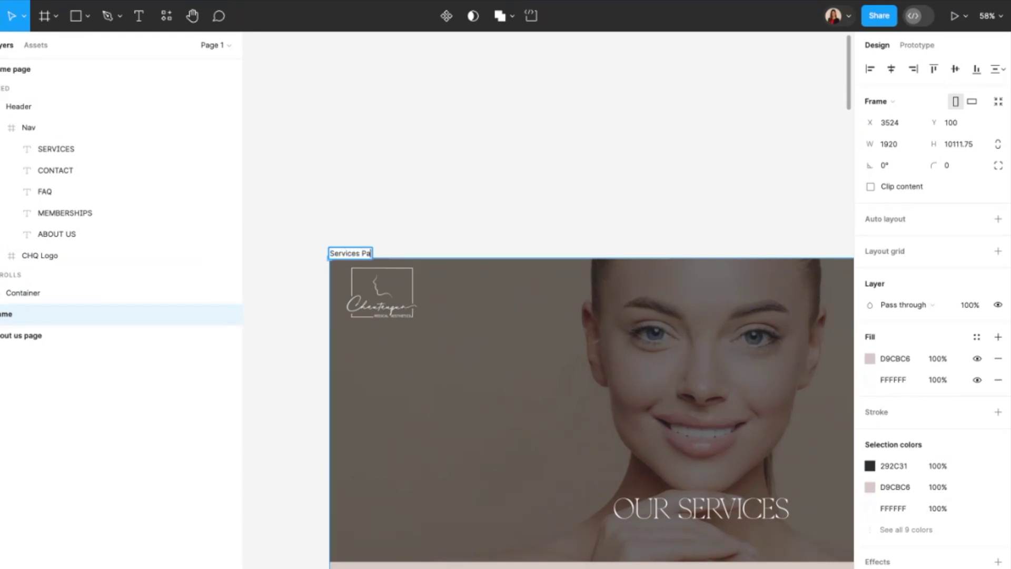
pyautogui.click(414, 234)
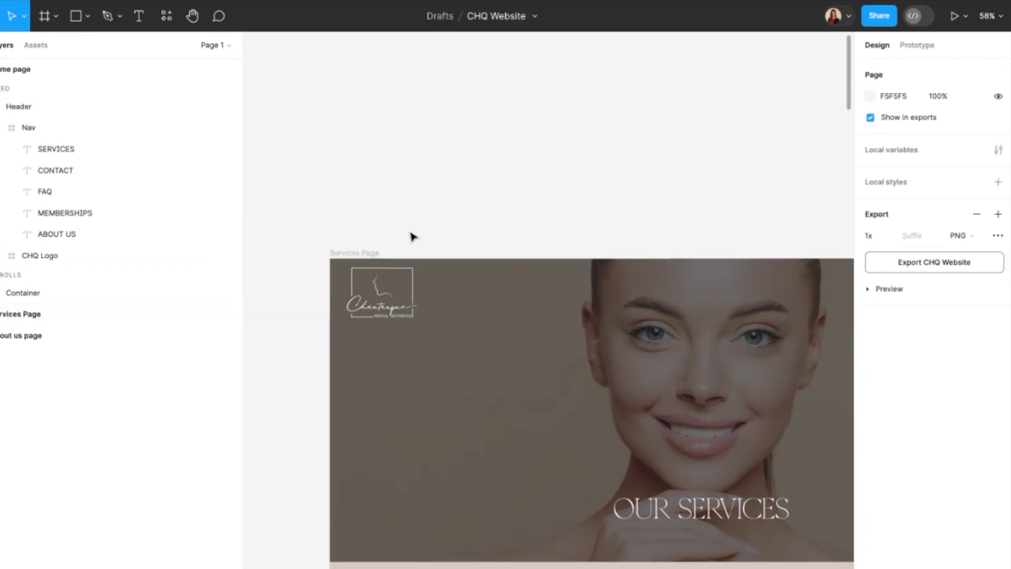
# - Review the Home page frame, from the services and testimonial sections through the footer and back up to the hero image
pyautogui.scroll(-5, 445, 388)
pyautogui.scroll(-5, 545, 343)
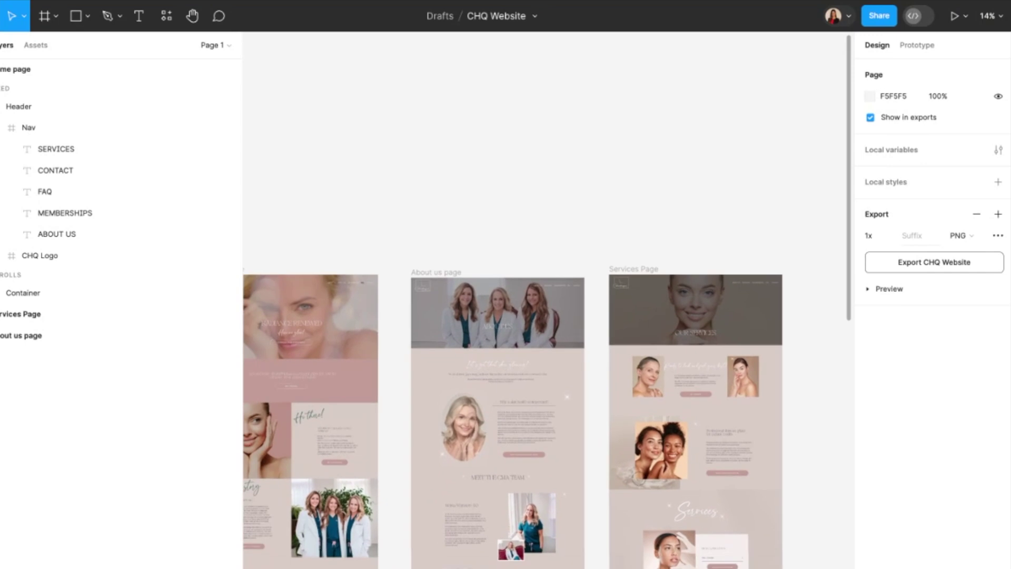
pyautogui.click(399, 402)
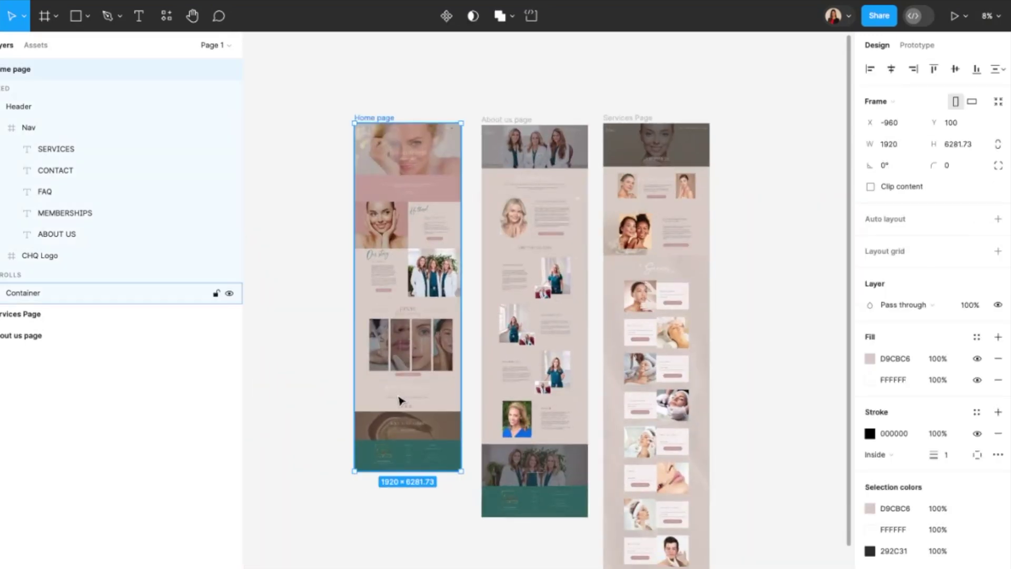
pyautogui.scroll(10, 400, 402)
pyautogui.scroll(-15, 548, 300)
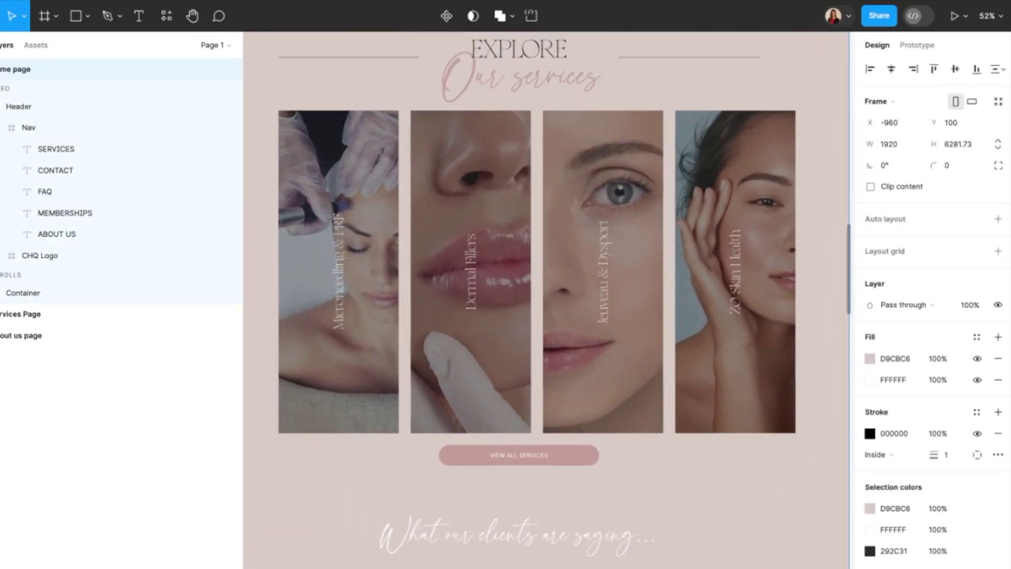
pyautogui.scroll(15, 561, 301)
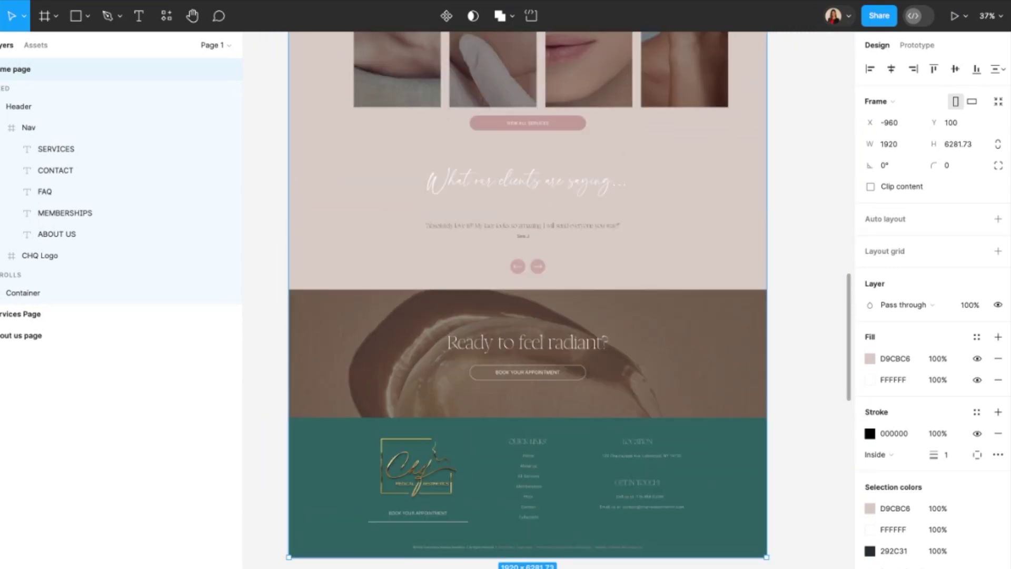
pyautogui.scroll(10, 527, 300)
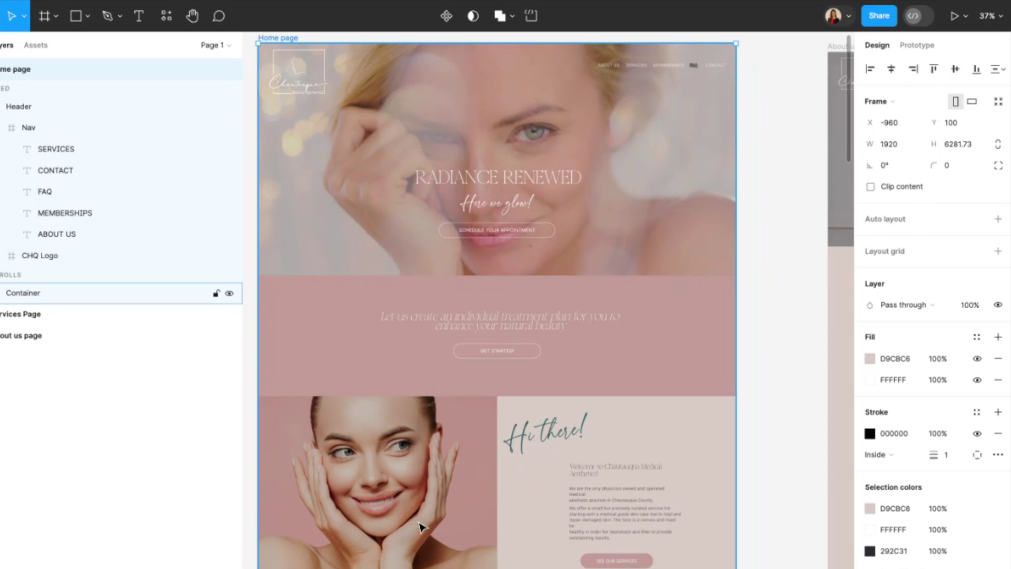
pyautogui.scroll(3, 421, 527)
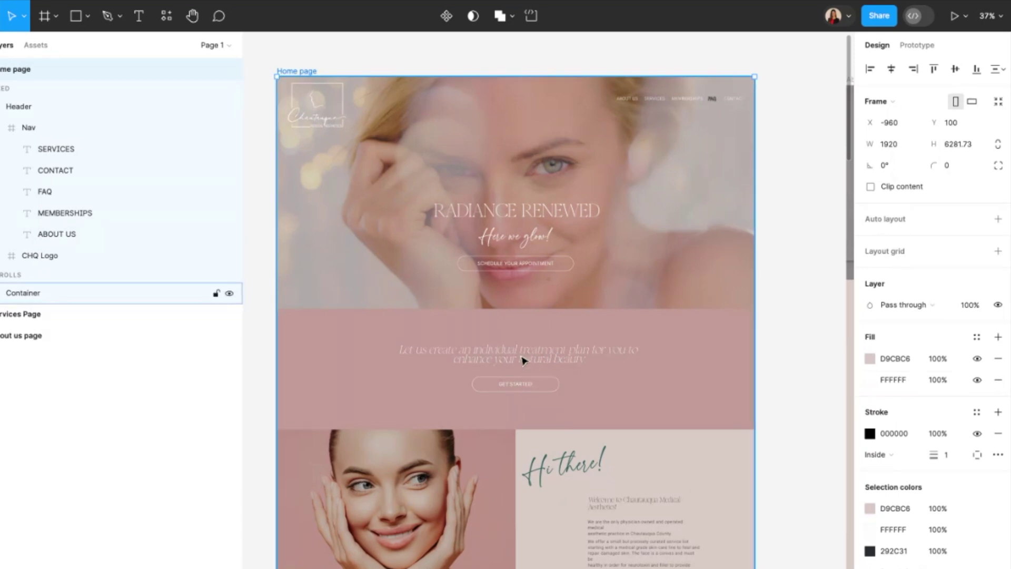
# - Select the RADIANCE RENEWED heading in the Home page hero section and collapse the Home page layers
pyautogui.click(519, 213)
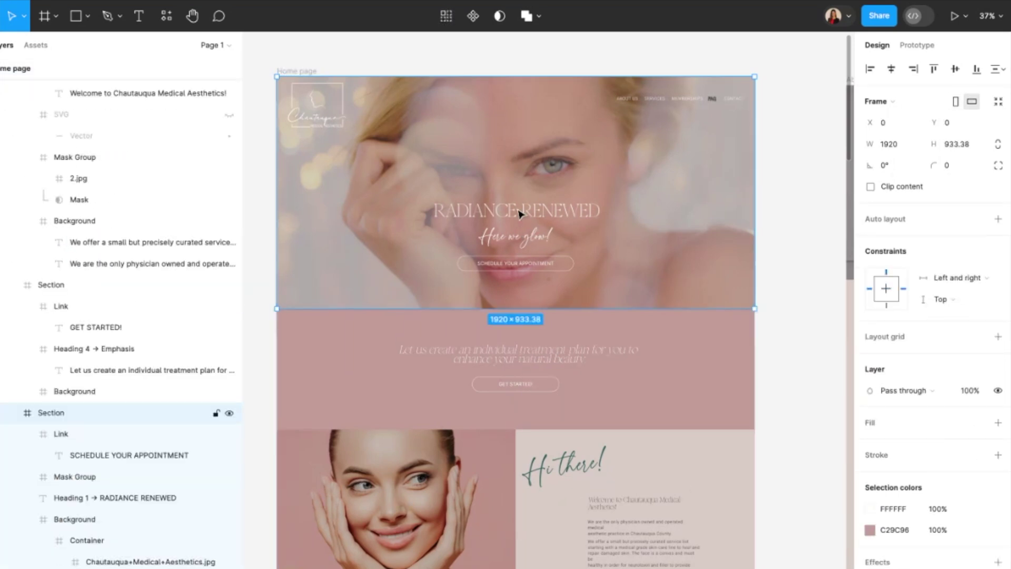
pyautogui.doubleClick(502, 210)
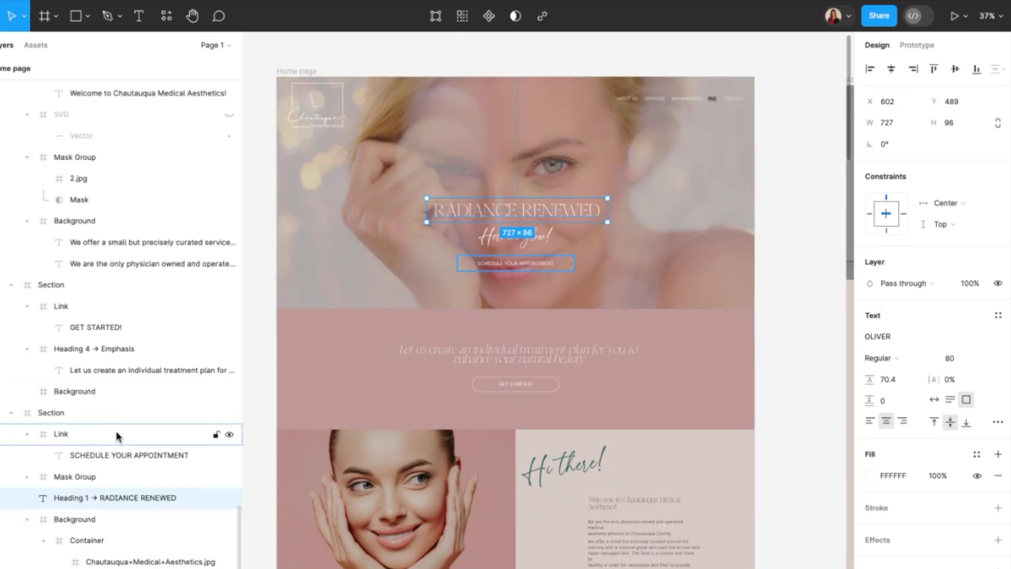
pyautogui.click(2, 69)
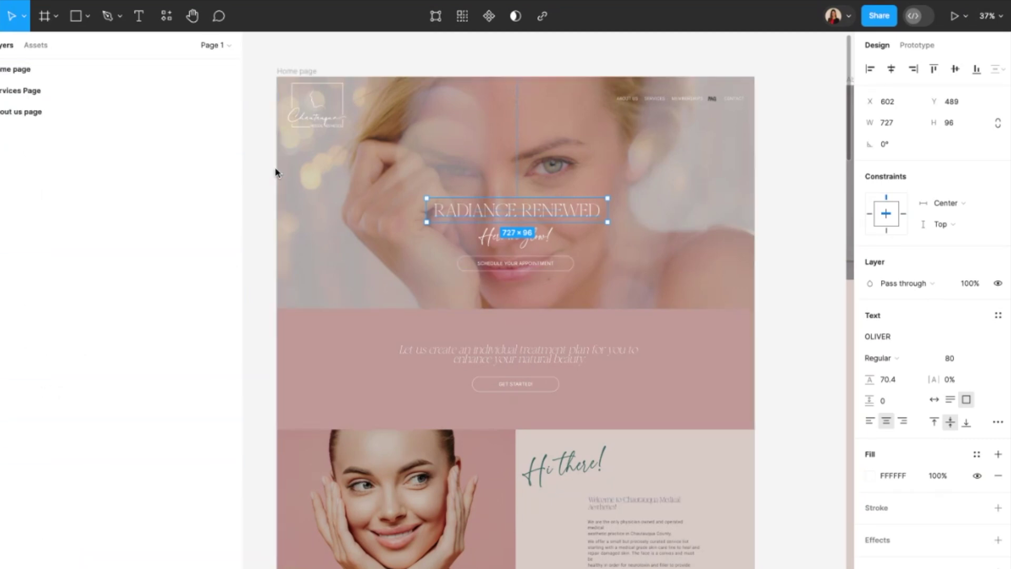
# - Switch to the Squarespace site and open its HOME page for editing
pyautogui.doubleClick(467, 219)
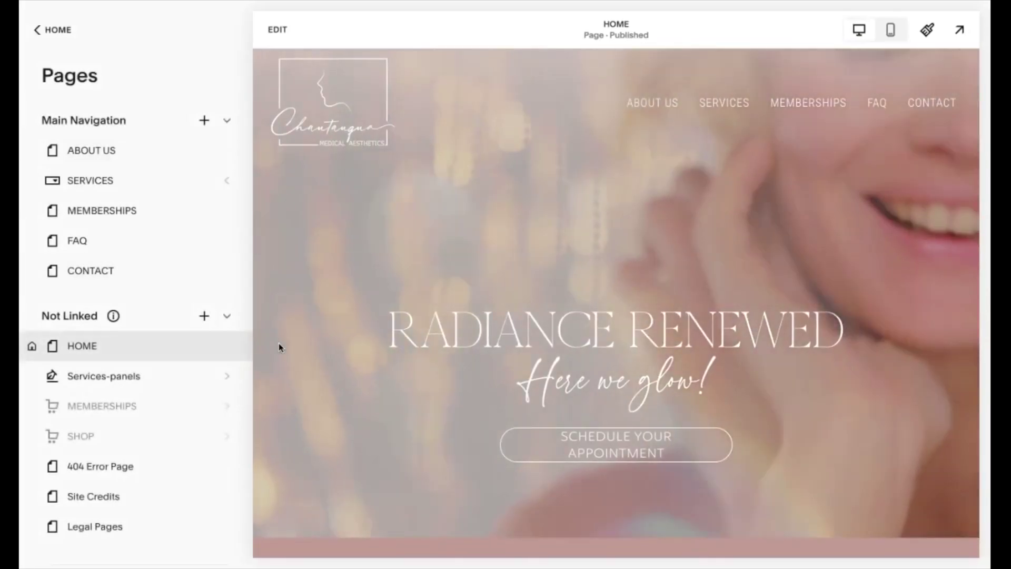
pyautogui.scroll(-3, 118, 378)
pyautogui.scroll(3, 117, 377)
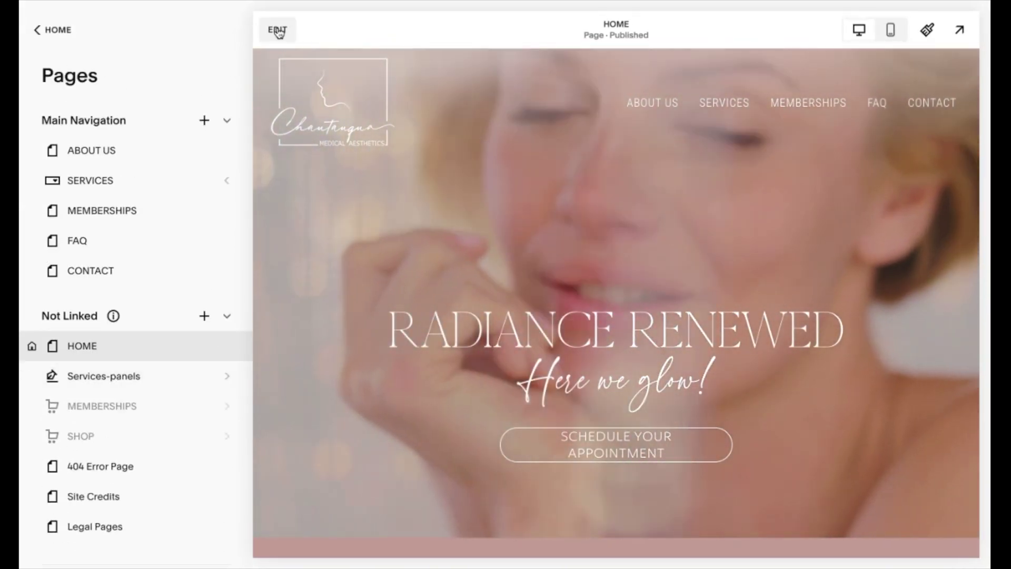
pyautogui.click(277, 32)
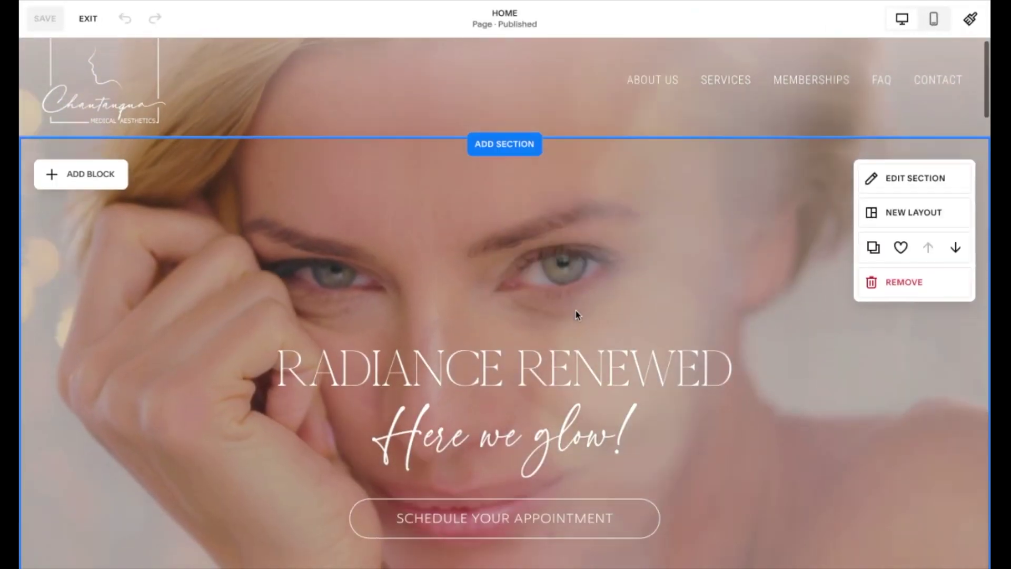
# - Move the RADIANCE RENEWED heading and the Here we glow! script closer to the appointment button in the hero section
pyautogui.scroll(-2, 577, 314)
pyautogui.moveTo(576, 314)
pyautogui.mouseDown()
pyautogui.moveTo(569, 327)
pyautogui.moveTo(580, 335)
pyautogui.moveTo(579, 317)
pyautogui.mouseUp()
pyautogui.moveTo(634, 466); pyautogui.dragTo(616, 464)
pyautogui.scroll(-1, 501, 436)
pyautogui.moveTo(493, 254); pyautogui.dragTo(494, 254)
pyautogui.click(596, 212)
# - Review the desktop Home page from the individual treatment plan section through the services down to the client testimonials
pyautogui.scroll(-9, 596, 212)
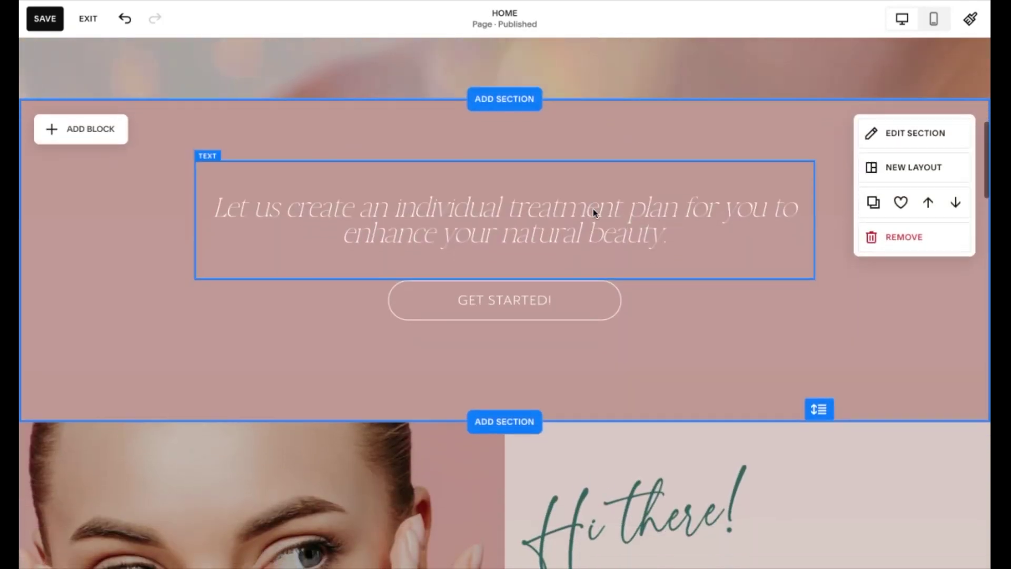
pyautogui.scroll(-1, 594, 213)
pyautogui.scroll(-1, 806, 340)
pyautogui.scroll(3, 812, 332)
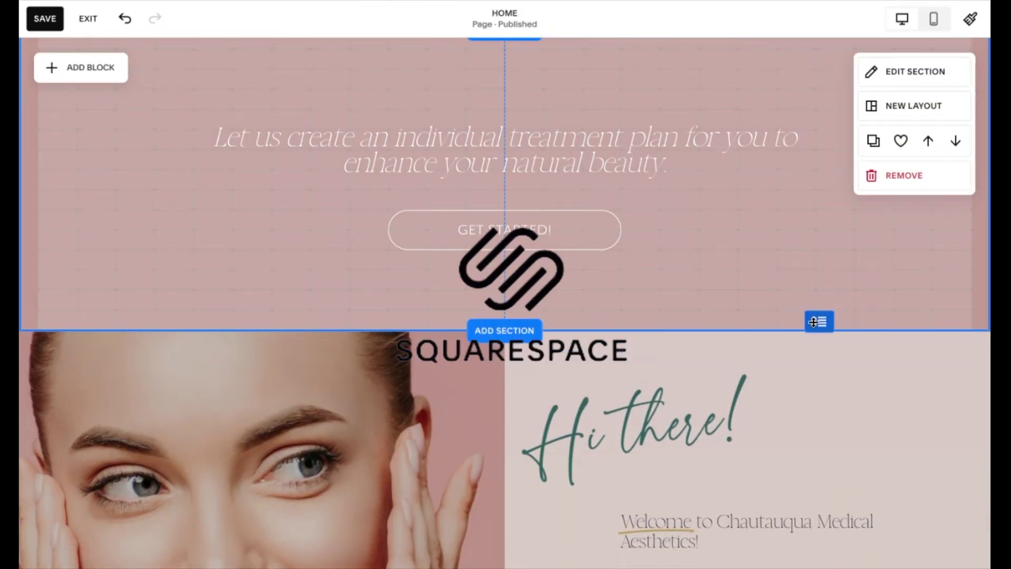
pyautogui.scroll(-12, 742, 415)
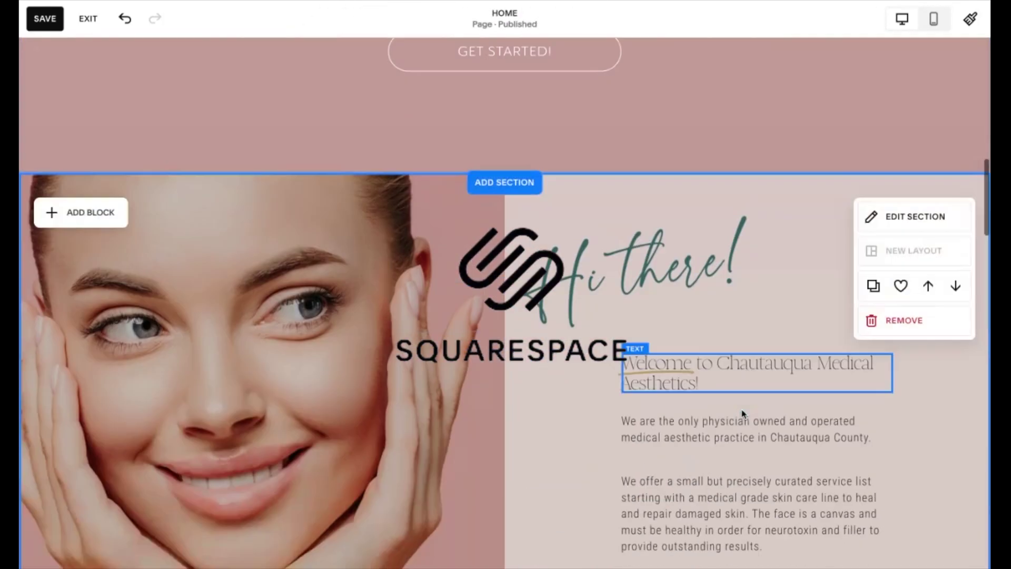
pyautogui.scroll(-15, 873, 456)
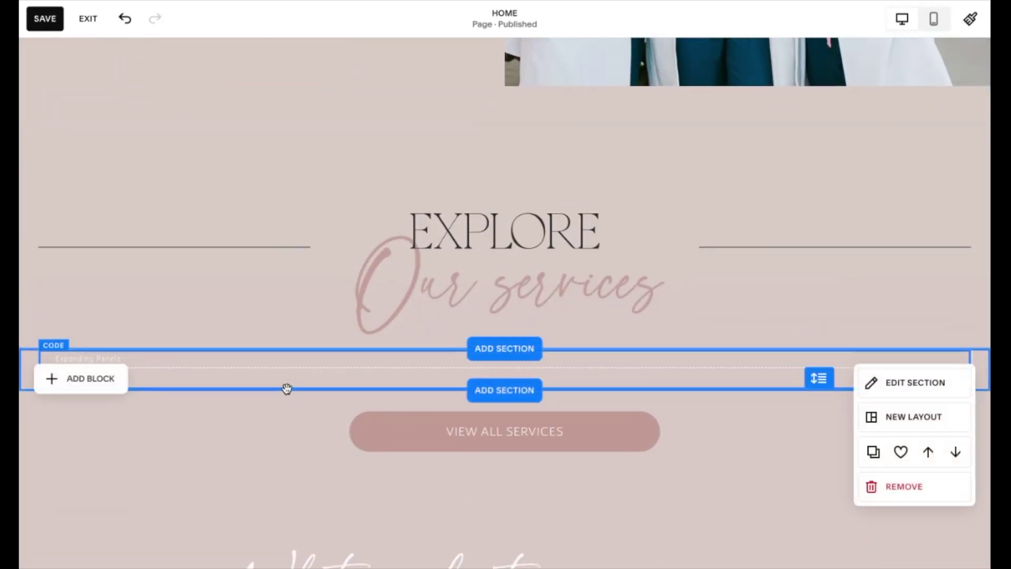
pyautogui.scroll(-6, 532, 324)
pyautogui.scroll(-3, 923, 388)
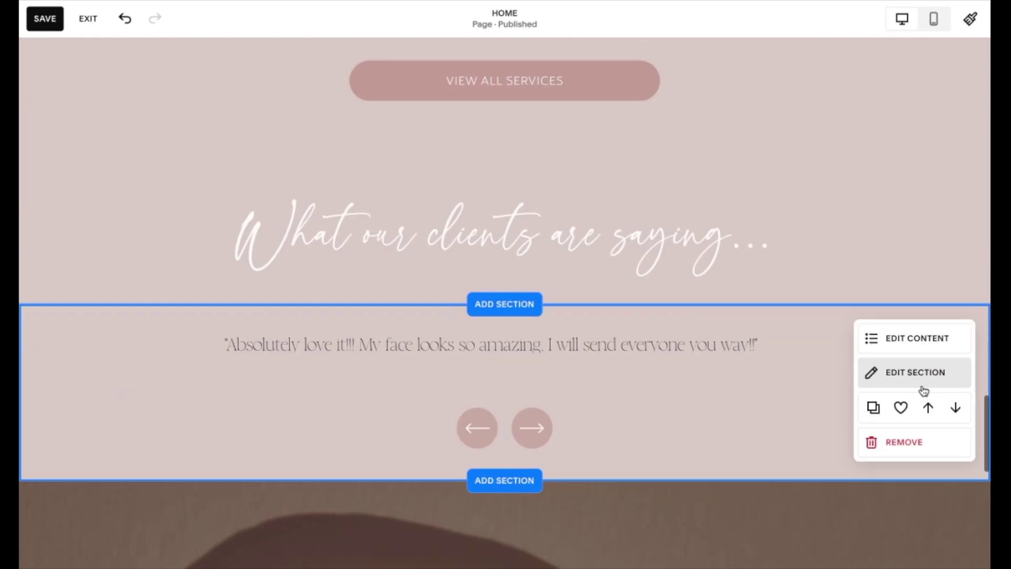
# - Add the client's name as the description of the "Absolutely love it!!!" testimonial and save the page
pyautogui.click(914, 287)
pyautogui.click(839, 349)
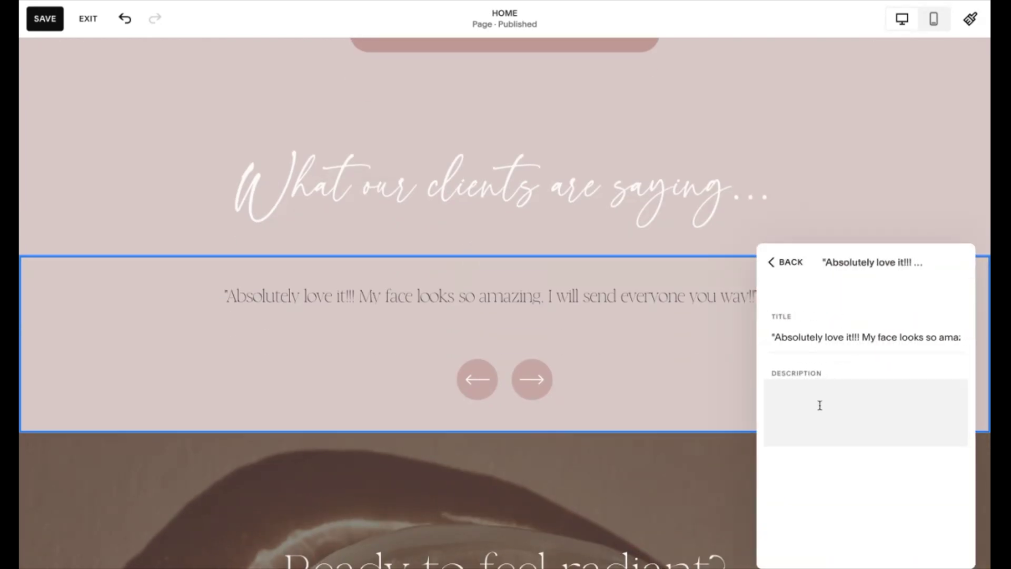
pyautogui.click(819, 406)
pyautogui.write('Sara')
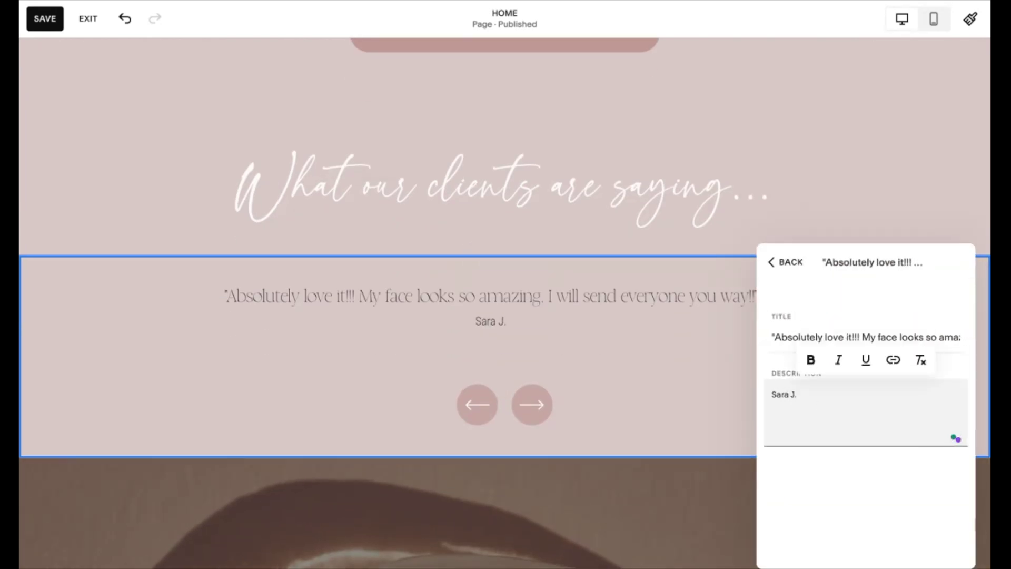
pyautogui.write(' J.')
pyautogui.click(60, 26)
# - Check the Home page's mobile layout from the testimonials to the footer and back up to the hero section
pyautogui.click(937, 21)
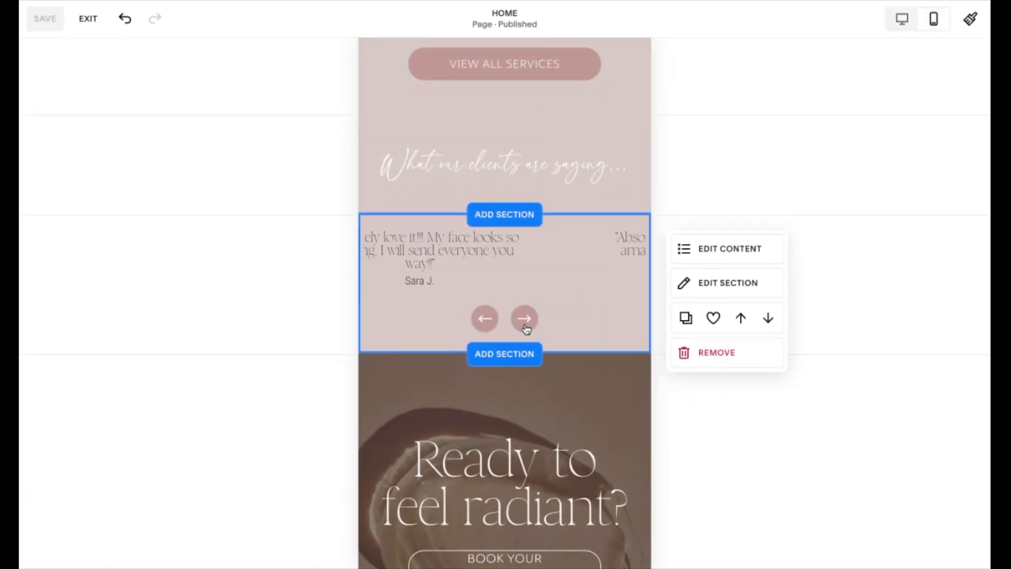
pyautogui.scroll(-7, 526, 328)
pyautogui.scroll(3, 522, 324)
pyautogui.scroll(-4, 518, 320)
pyautogui.scroll(-5, 519, 318)
pyautogui.click(518, 352)
pyautogui.scroll(5, 596, 336)
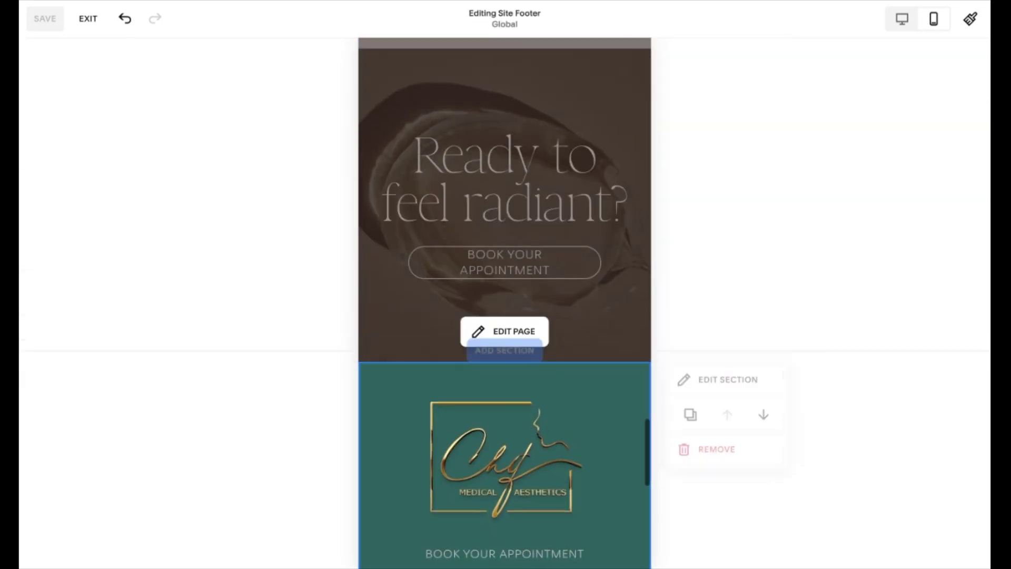
pyautogui.click(505, 316)
pyautogui.scroll(15, 504, 316)
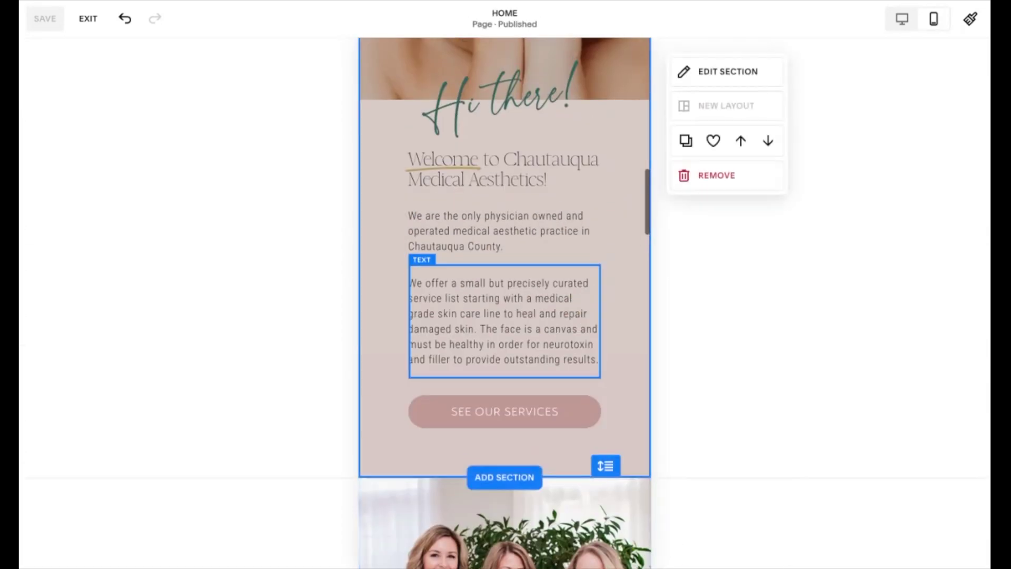
pyautogui.scroll(10, 504, 316)
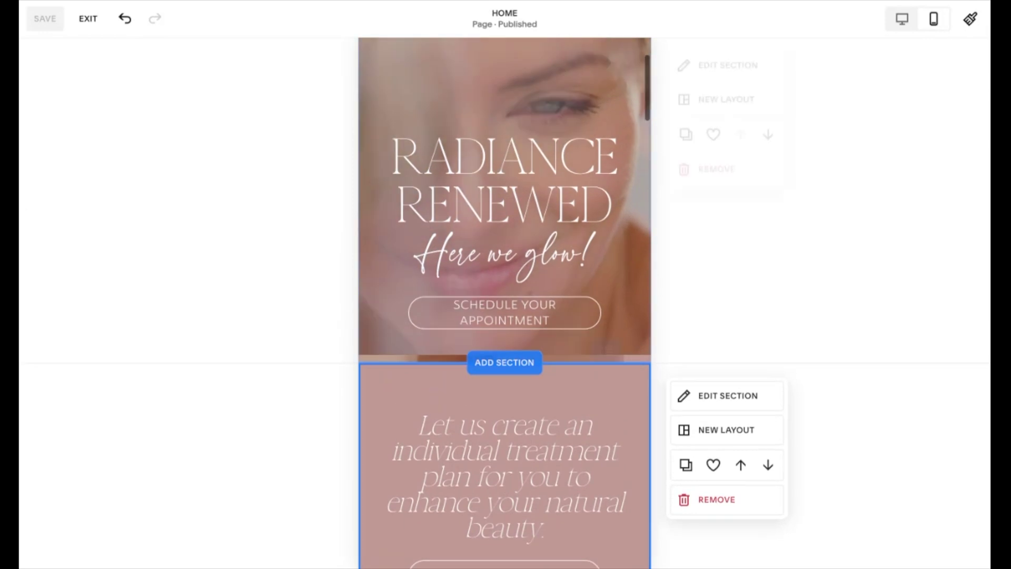
# - Move the mobile hero's heading, script image and appointment button up slightly together, then save the page and leave editing
pyautogui.scroll(3, 571, 383)
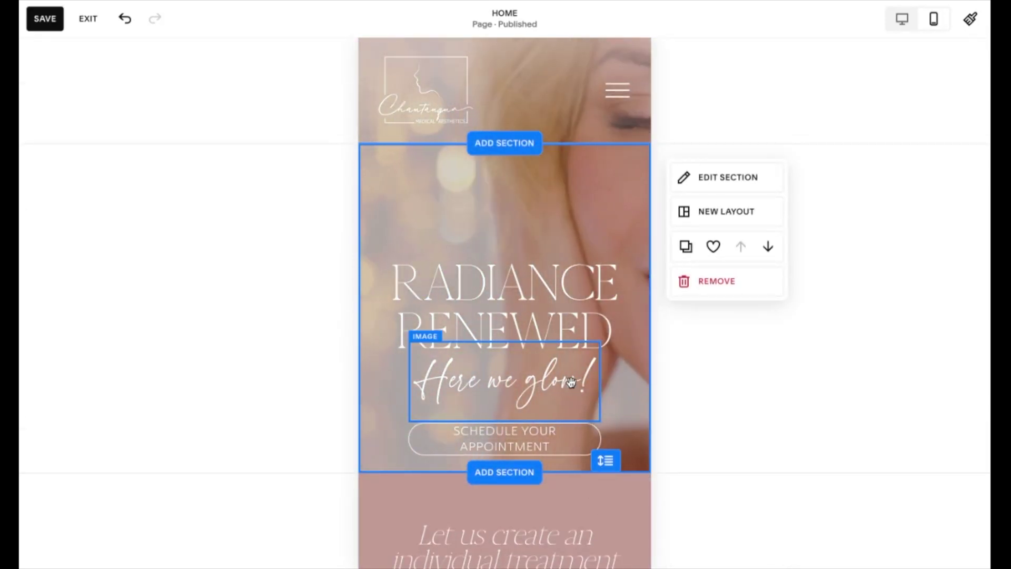
pyautogui.moveTo(526, 244); pyautogui.dragTo(542, 456)
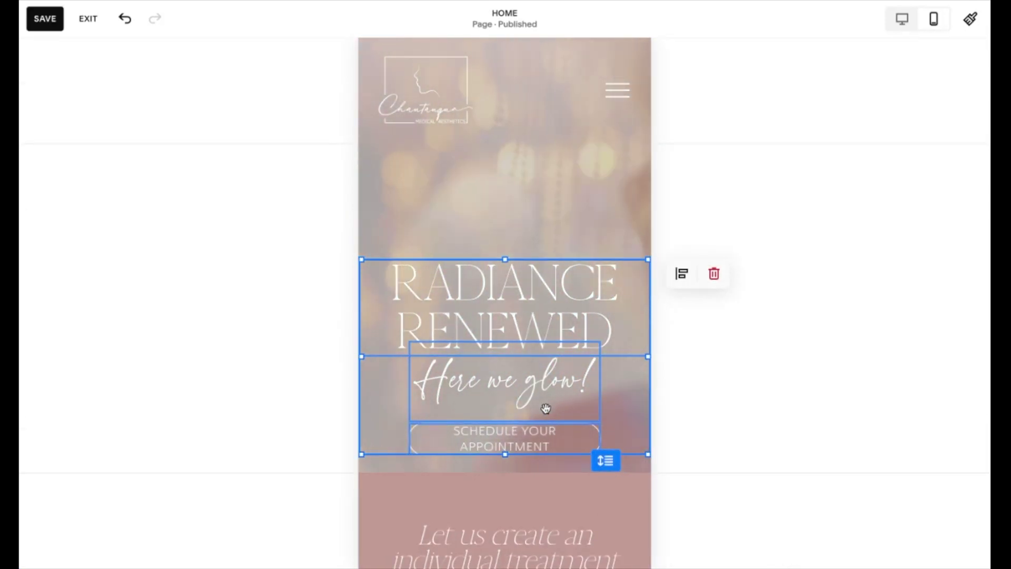
pyautogui.moveTo(546, 409); pyautogui.dragTo(544, 406)
pyautogui.click(585, 219)
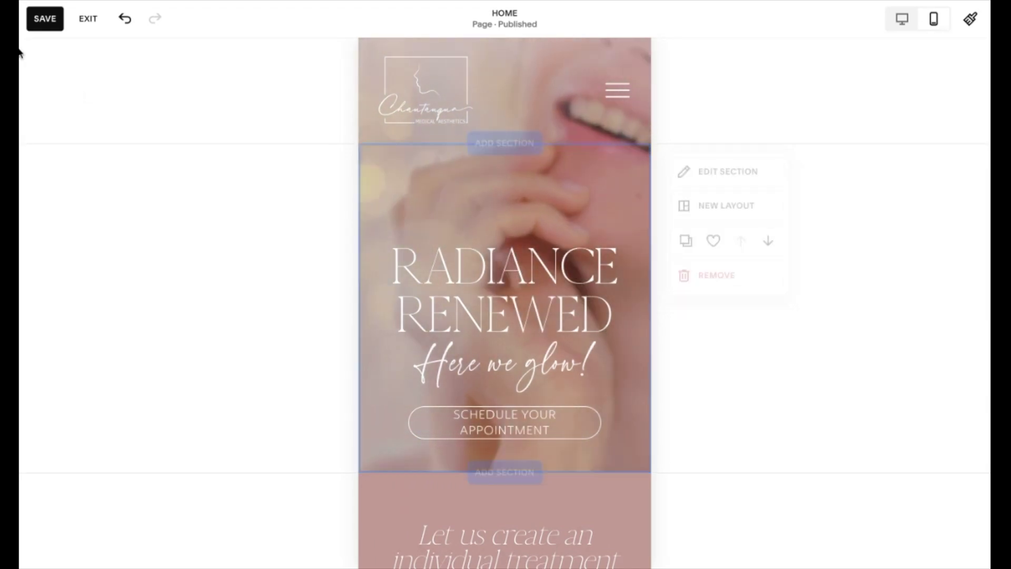
pyautogui.click(45, 18)
pyautogui.click(88, 20)
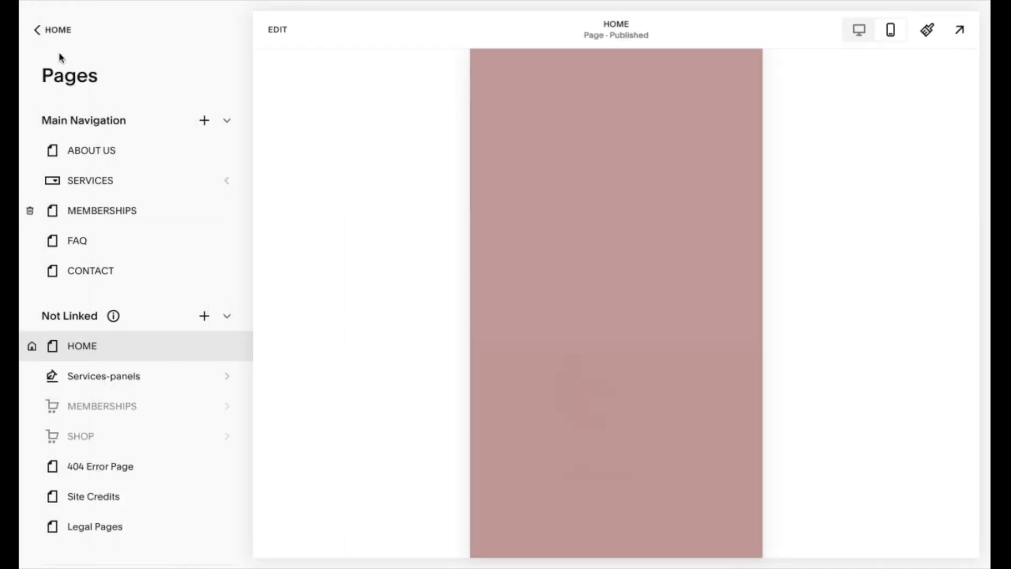
# - Open the site's Custom CSS editor under Website Tools at the h1 to h3 heading font rules
pyautogui.scroll(-4, 102, 284)
pyautogui.click(90, 476)
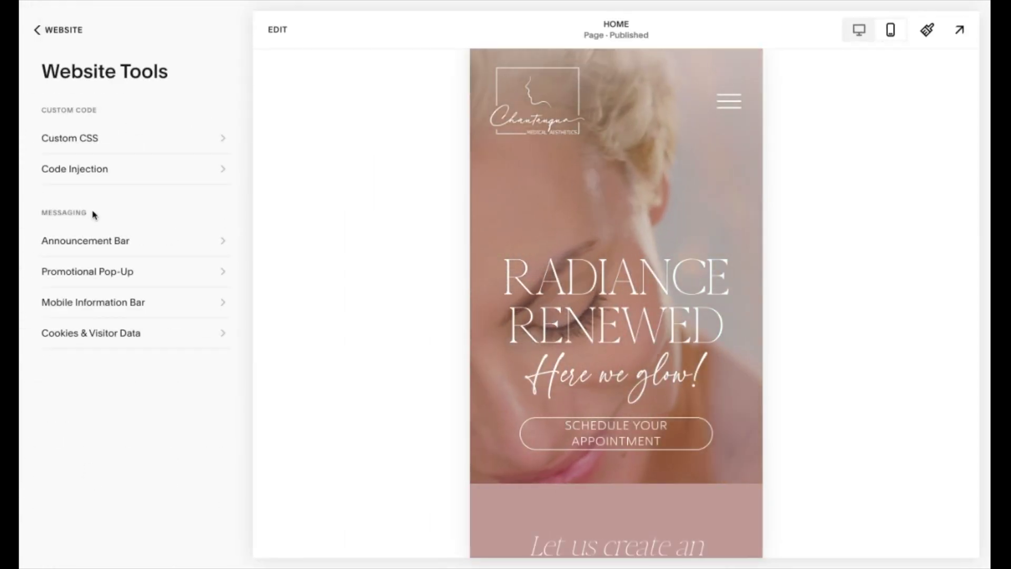
pyautogui.click(100, 140)
pyautogui.scroll(-3, 162, 266)
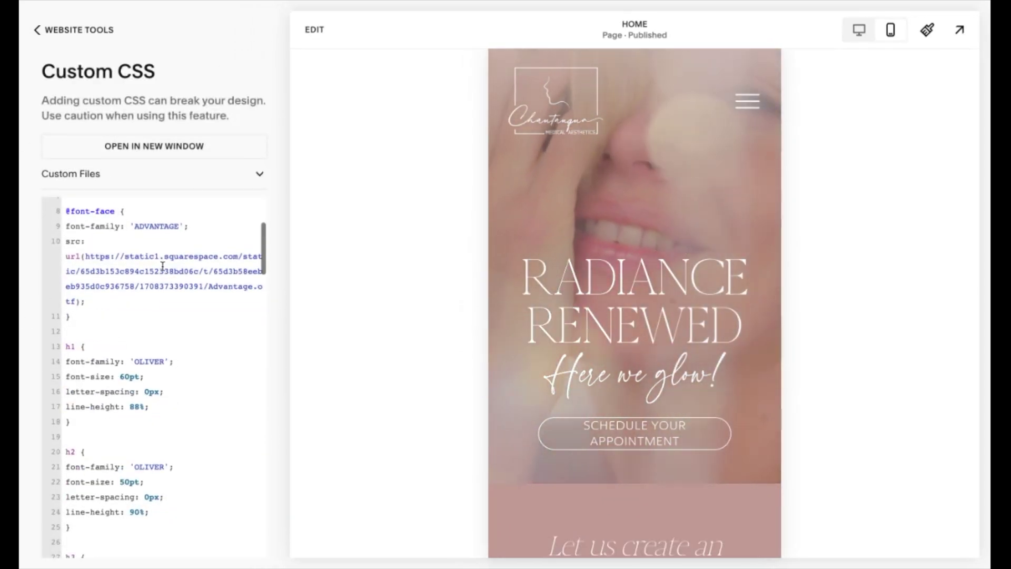
pyautogui.scroll(-1, 162, 266)
# - Examine how the Our services expanding panels behave in the desktop preview, including Dermal Fillers and ZO Skin Health
pyautogui.click(859, 29)
pyautogui.scroll(-5, 661, 274)
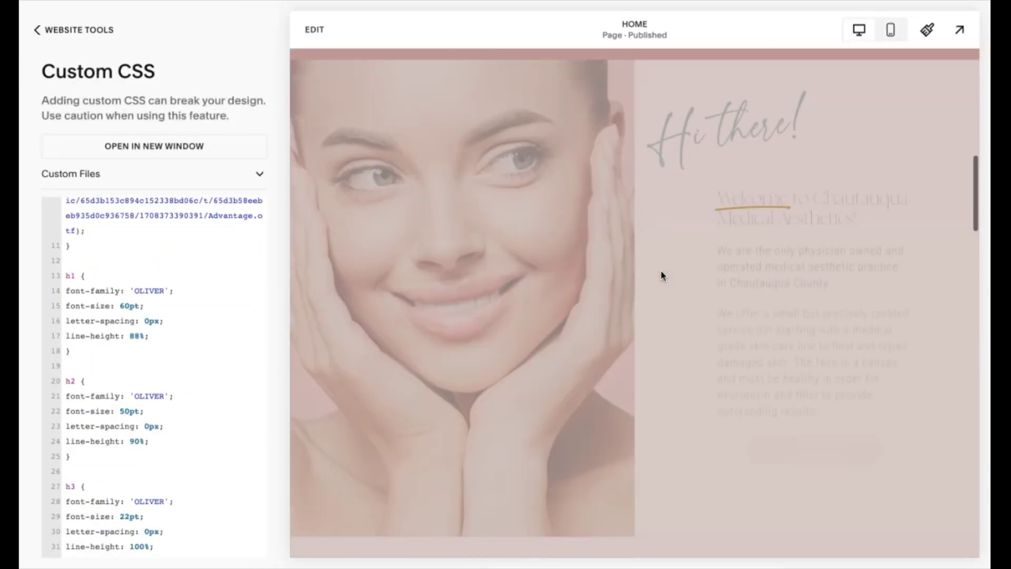
pyautogui.scroll(-10, 660, 273)
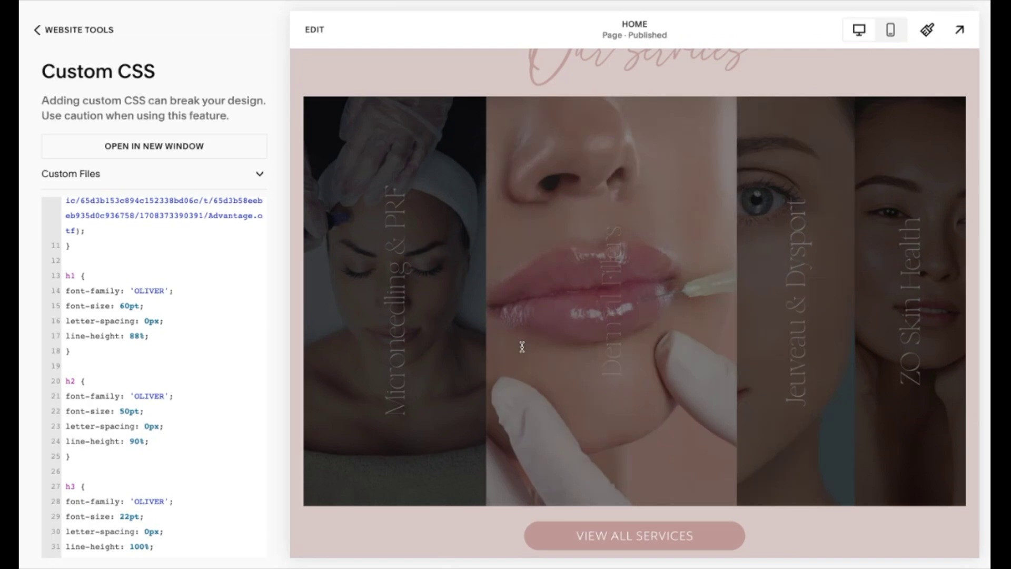
pyautogui.moveTo(408, 401)
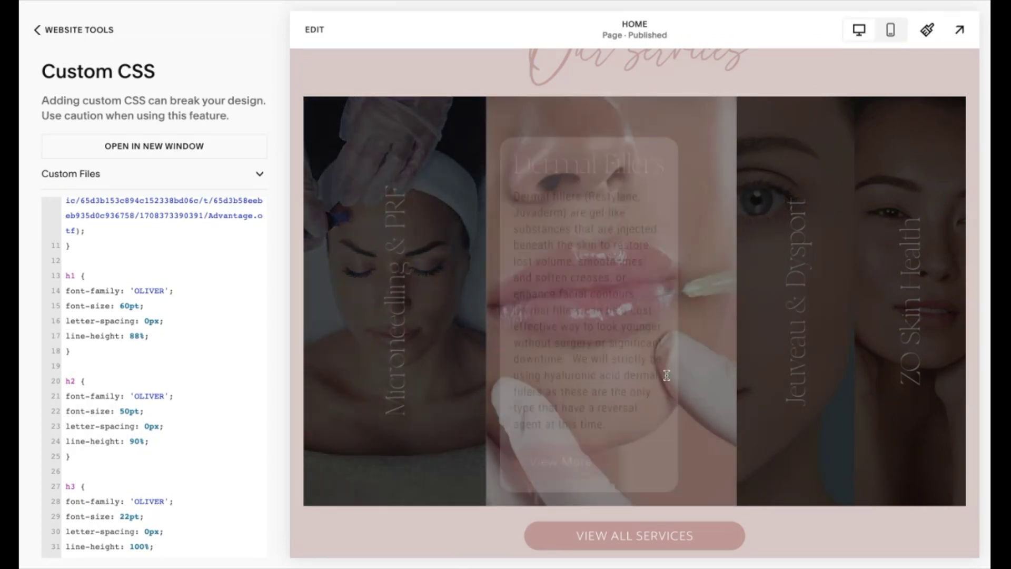
pyautogui.moveTo(672, 465)
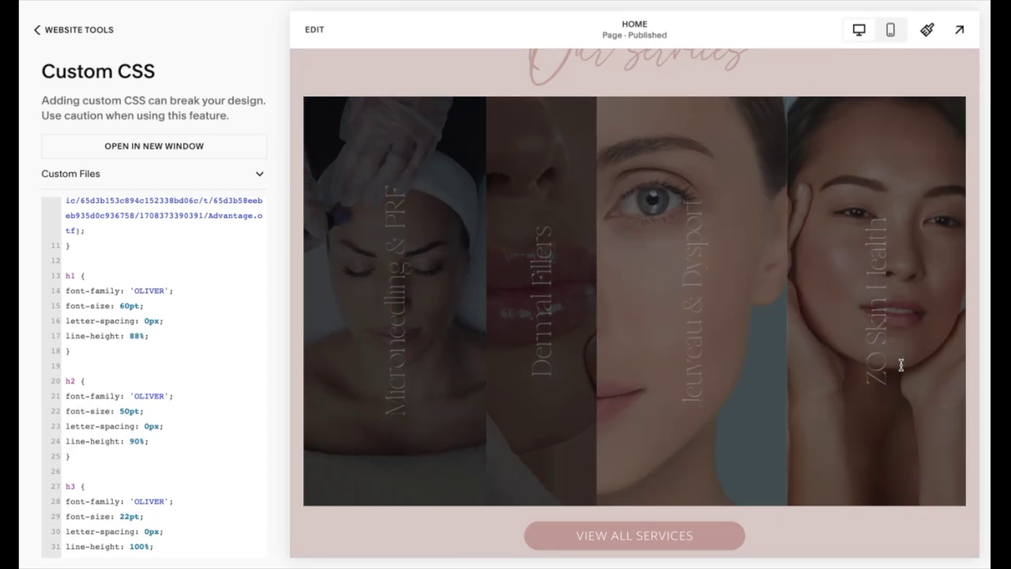
pyautogui.scroll(-8, 901, 361)
pyautogui.scroll(5, 900, 362)
pyautogui.scroll(3, 900, 361)
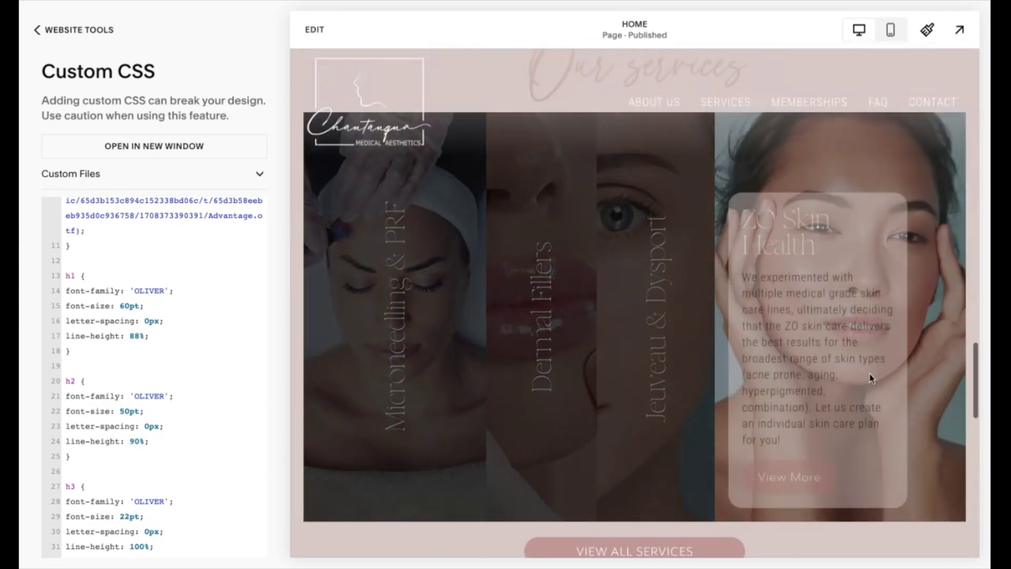
# - Set --mobile-panel-height to 30vh in the expanding panels CSS and check the service panels in the mobile preview
pyautogui.scroll(-20, 221, 364)
pyautogui.scroll(4, 221, 363)
pyautogui.scroll(4, 165, 309)
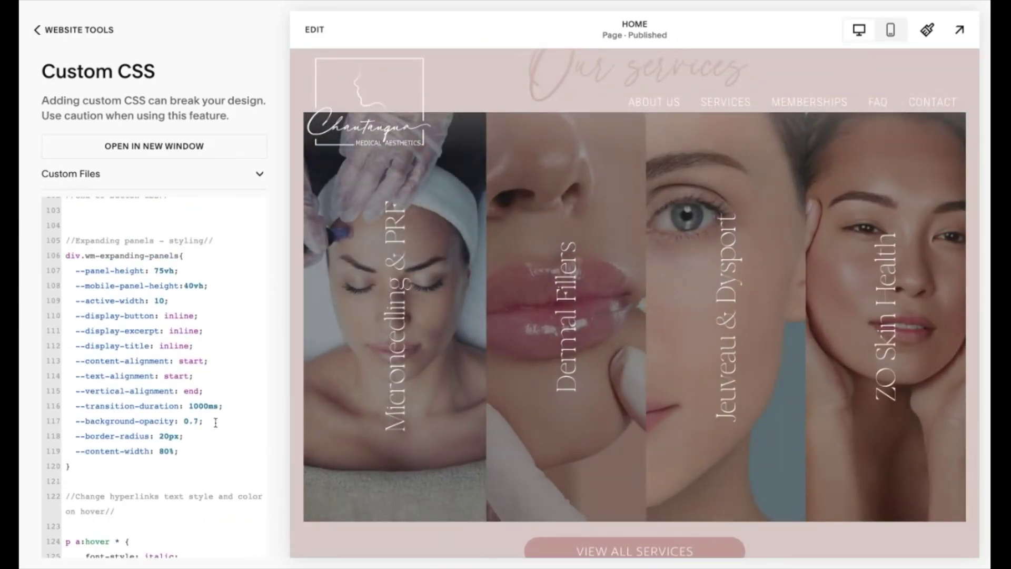
pyautogui.scroll(1, 215, 422)
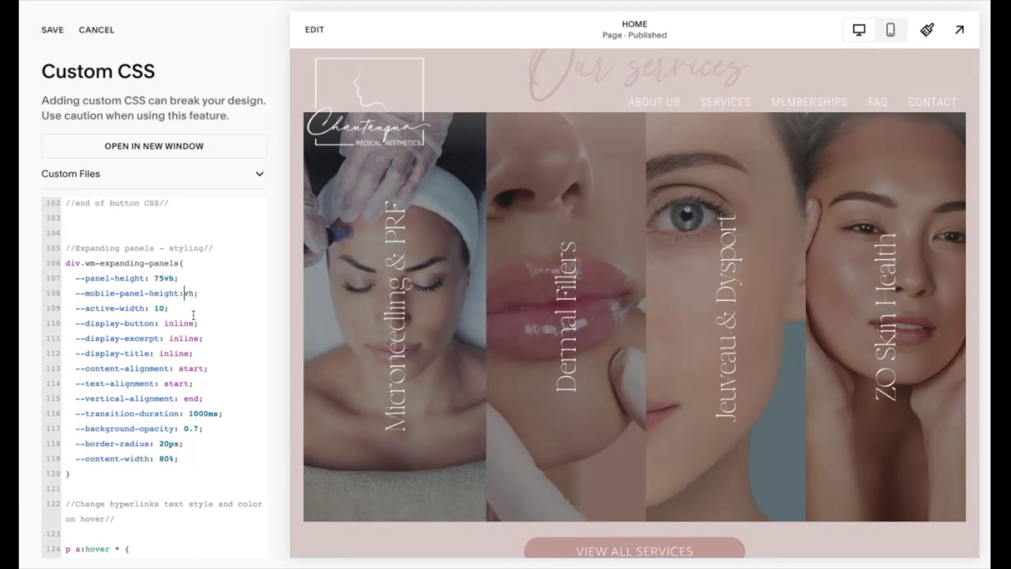
pyautogui.click(891, 30)
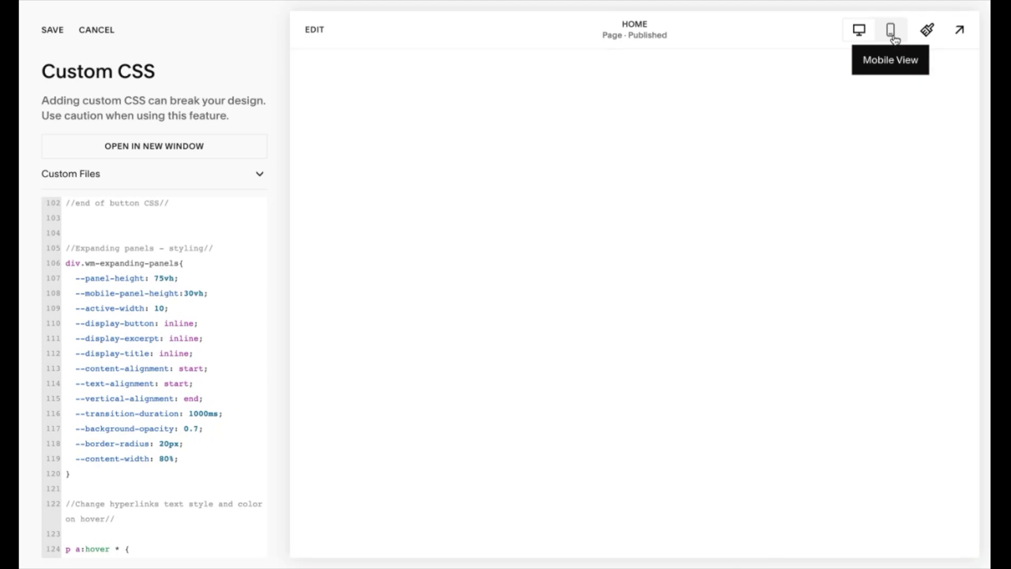
pyautogui.scroll(-5, 643, 368)
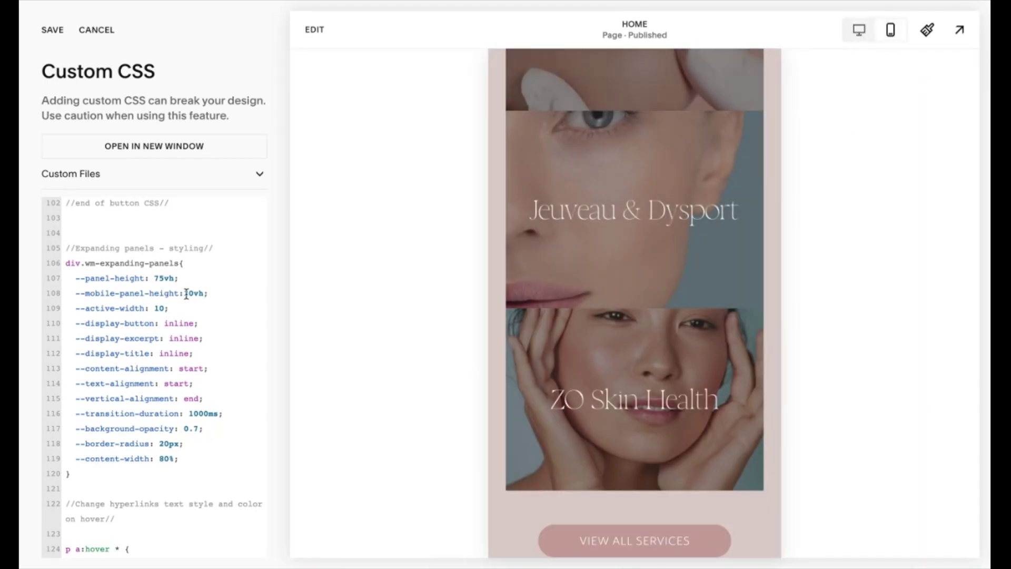
# - Restore --mobile-panel-height to 40vh in the expanding panels CSS and check the stacked service panels in the mobile preview
pyautogui.scroll(3, 478, 364)
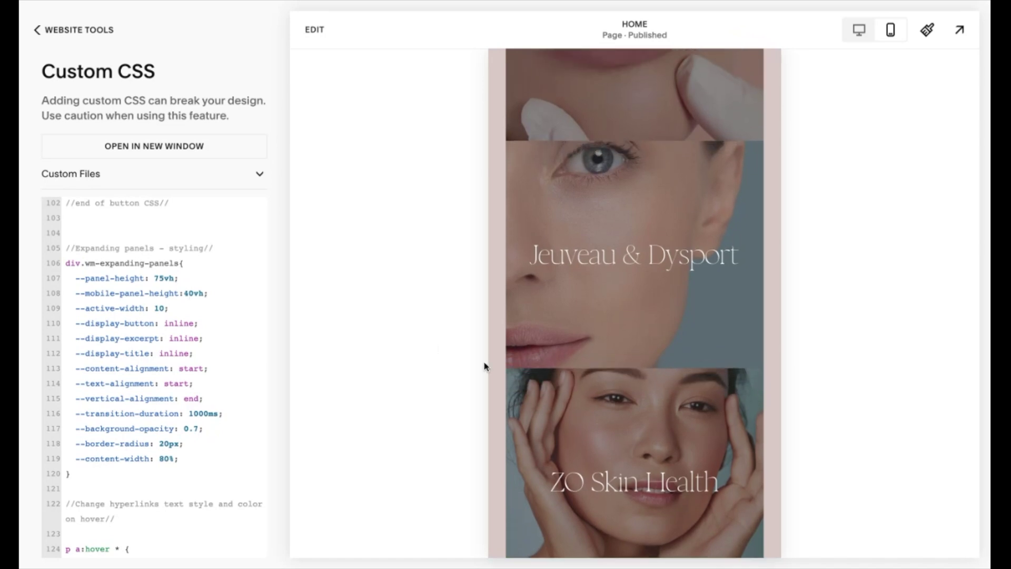
pyautogui.scroll(2, 639, 368)
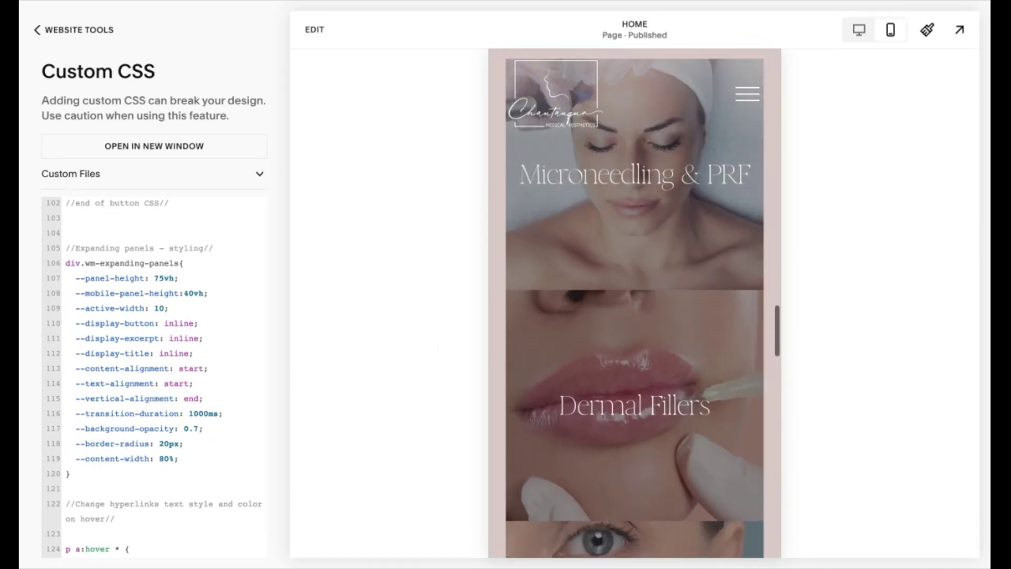
# - Review the home page in the full-screen desktop preview down to the Our services panels and open the All Services page
pyautogui.click(859, 32)
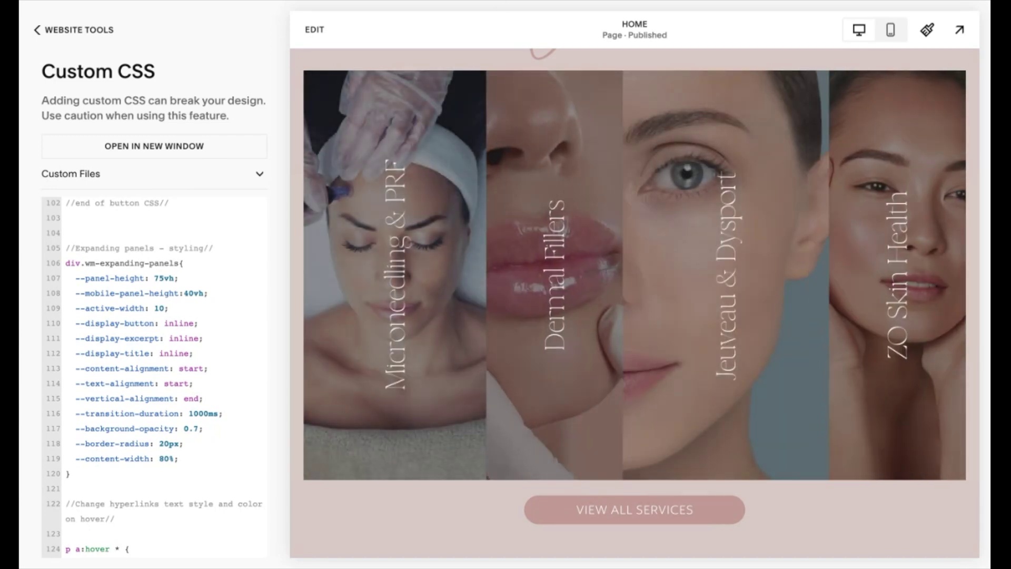
pyautogui.click(960, 29)
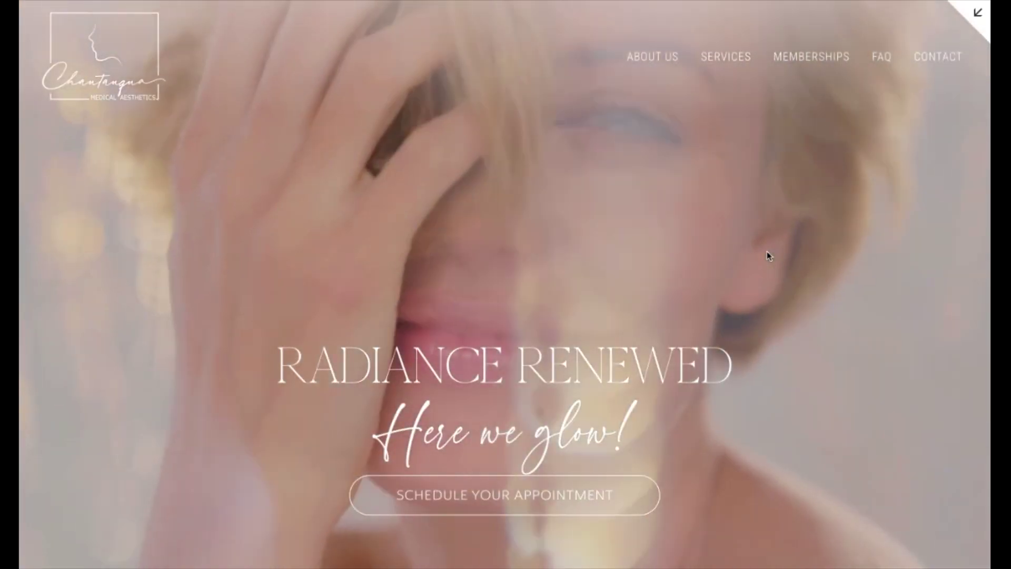
pyautogui.scroll(-6, 767, 255)
pyautogui.scroll(-13, 542, 229)
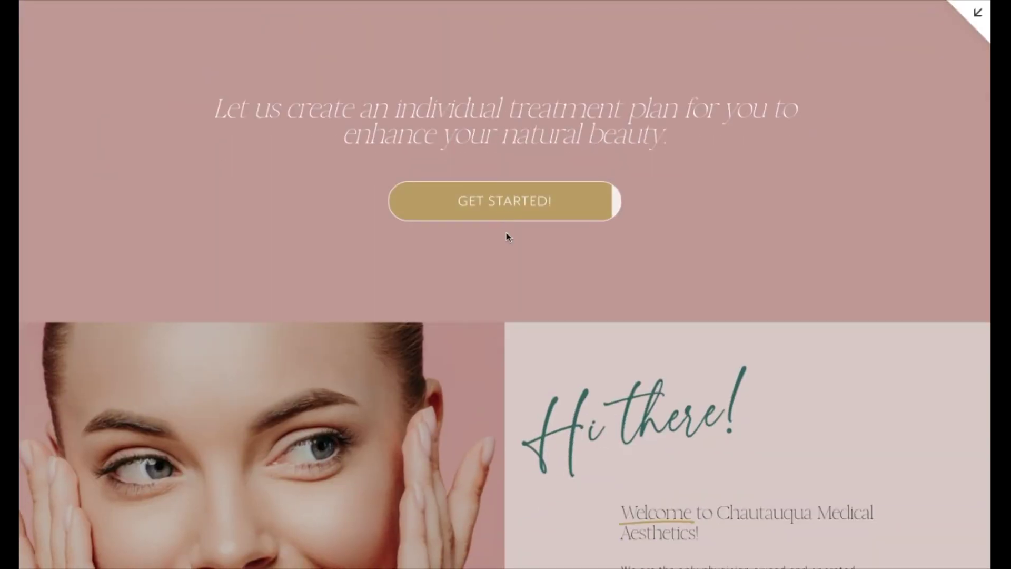
pyautogui.scroll(-15, 512, 361)
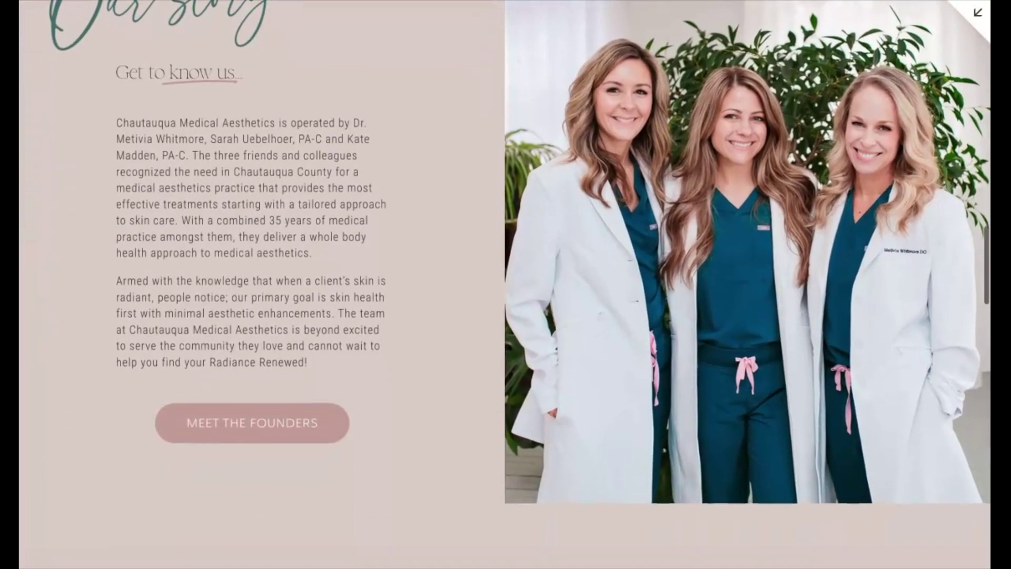
pyautogui.scroll(-2, 368, 379)
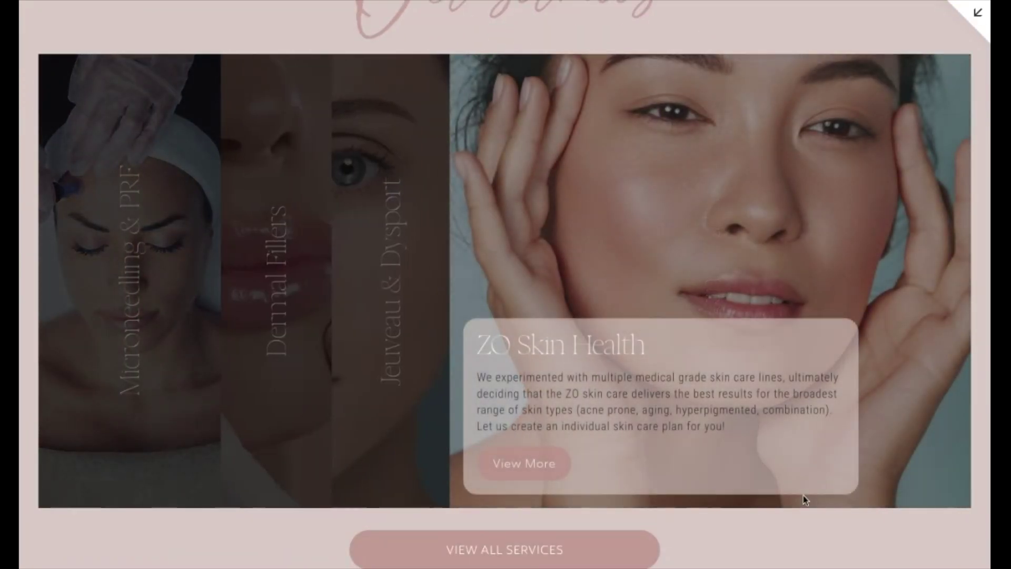
pyautogui.scroll(-6, 804, 499)
pyautogui.scroll(-2, 805, 501)
pyautogui.click(538, 440)
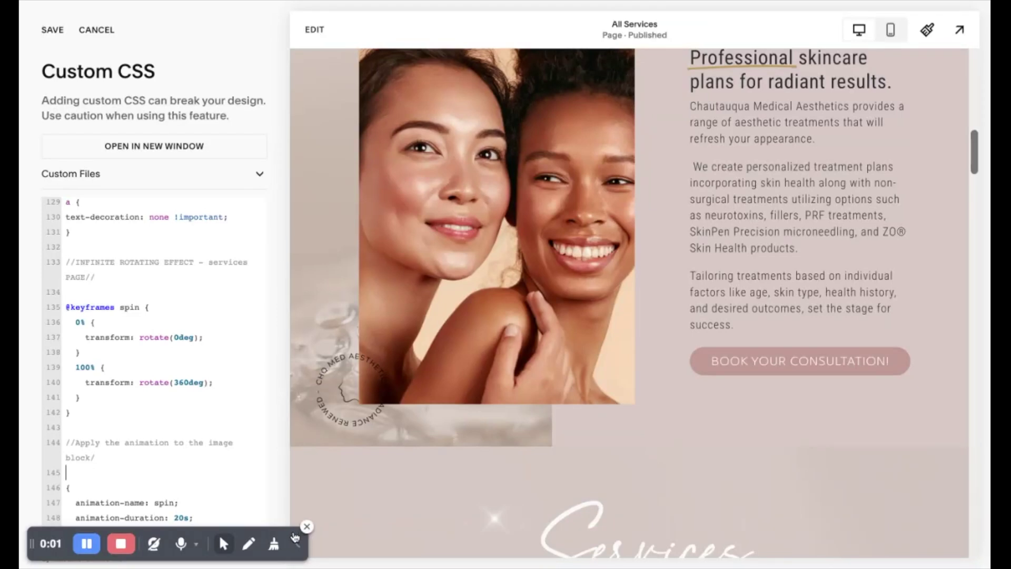
# - Copy the rotating badge image's block ID, paste #block-3dda8df8db9fda2bdafd as the spin animation's selector on line 145, and save the CSS
pyautogui.click(307, 528)
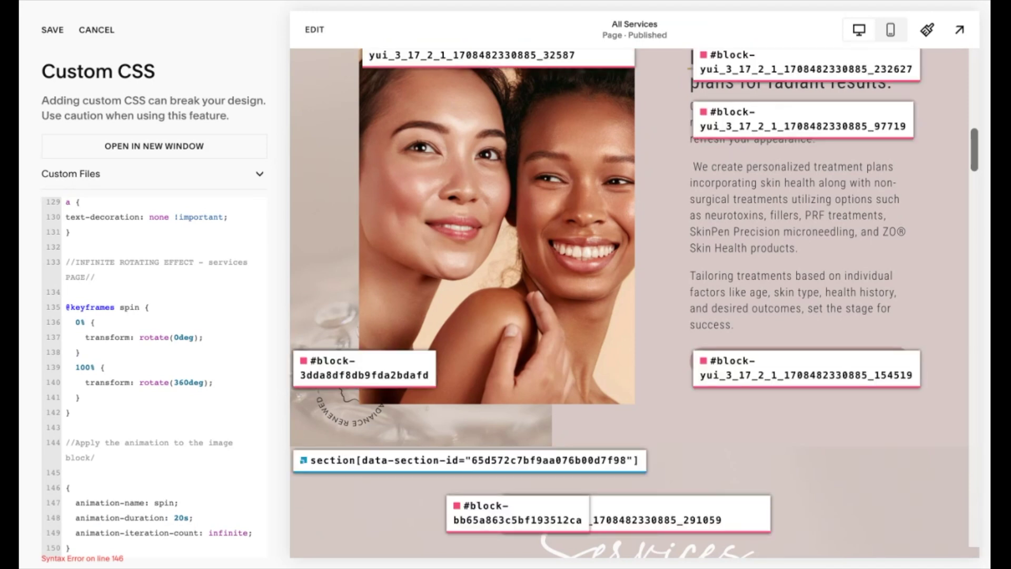
pyautogui.click(335, 374)
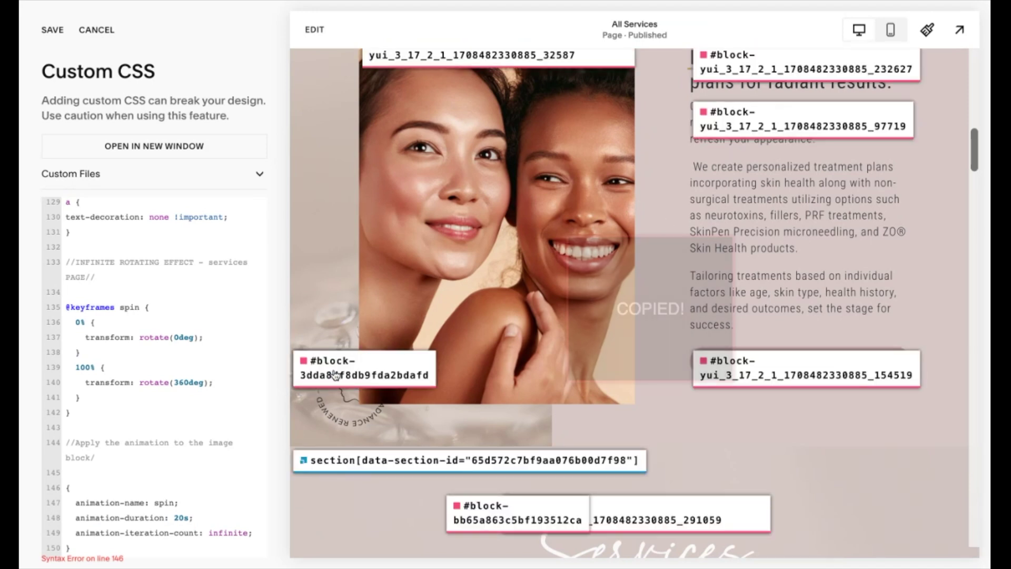
pyautogui.click(106, 471)
pyautogui.hotkey('ctrl', 'v')
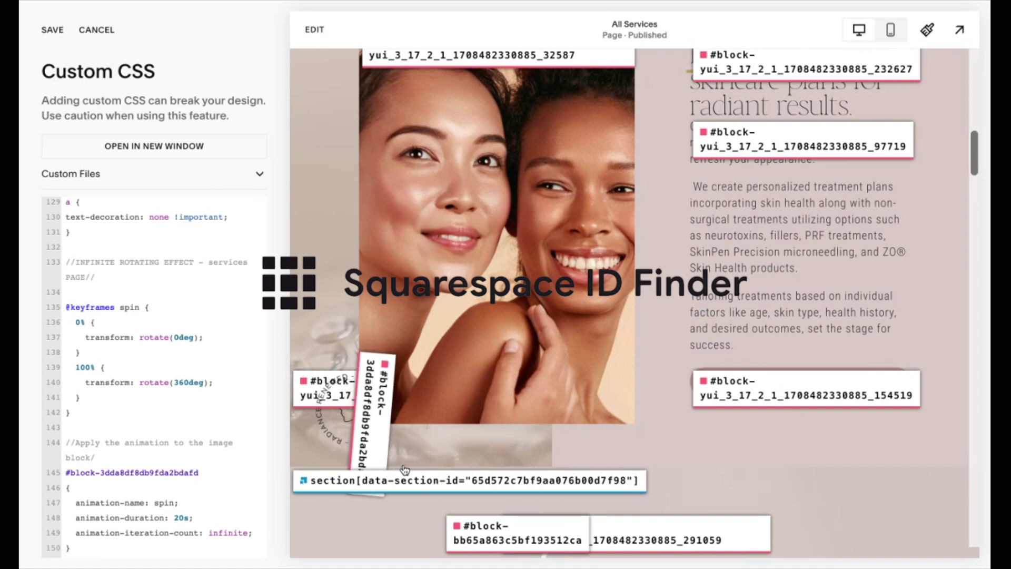
pyautogui.scroll(-1, 404, 469)
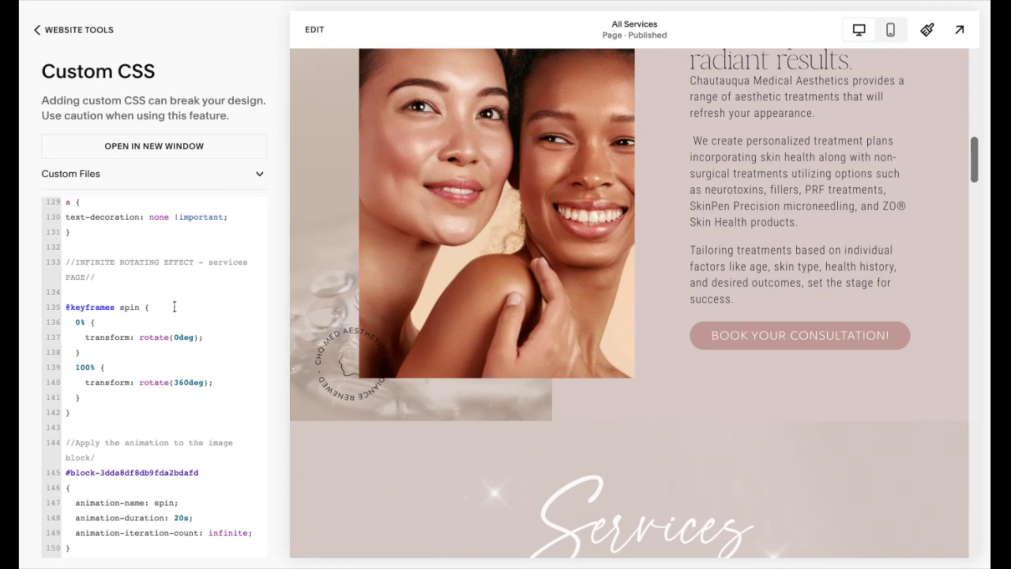
# - Check the spinning badge and the layout down to the Services heading in the All Services mobile preview
pyautogui.click(891, 33)
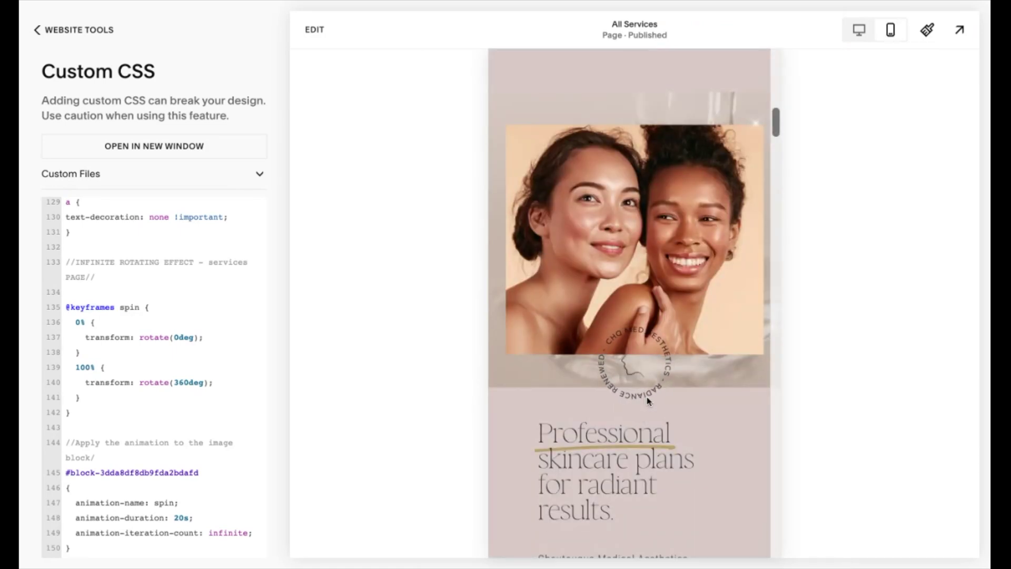
pyautogui.scroll(5, 629, 303)
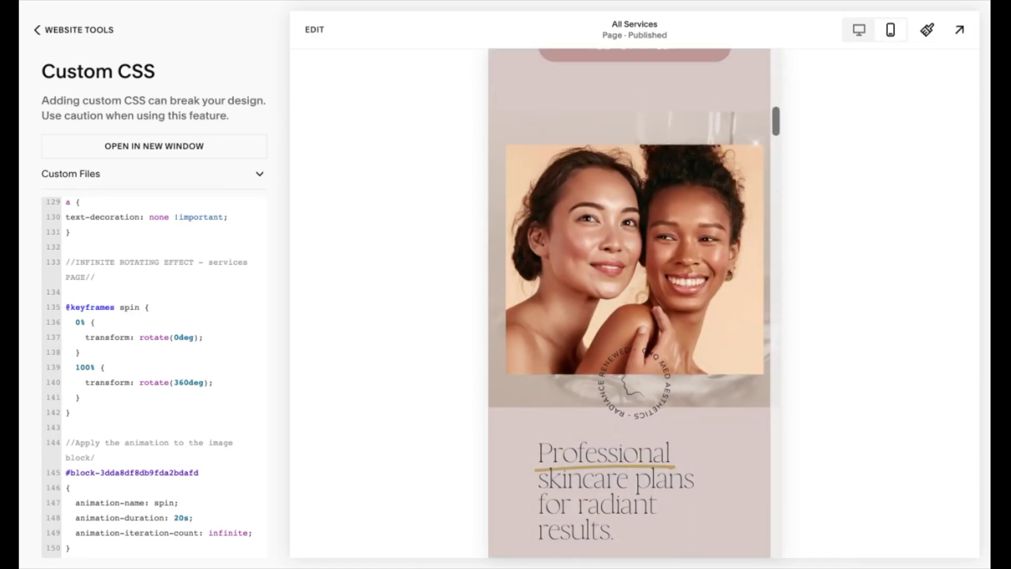
pyautogui.scroll(-4, 629, 303)
pyautogui.scroll(-6, 629, 303)
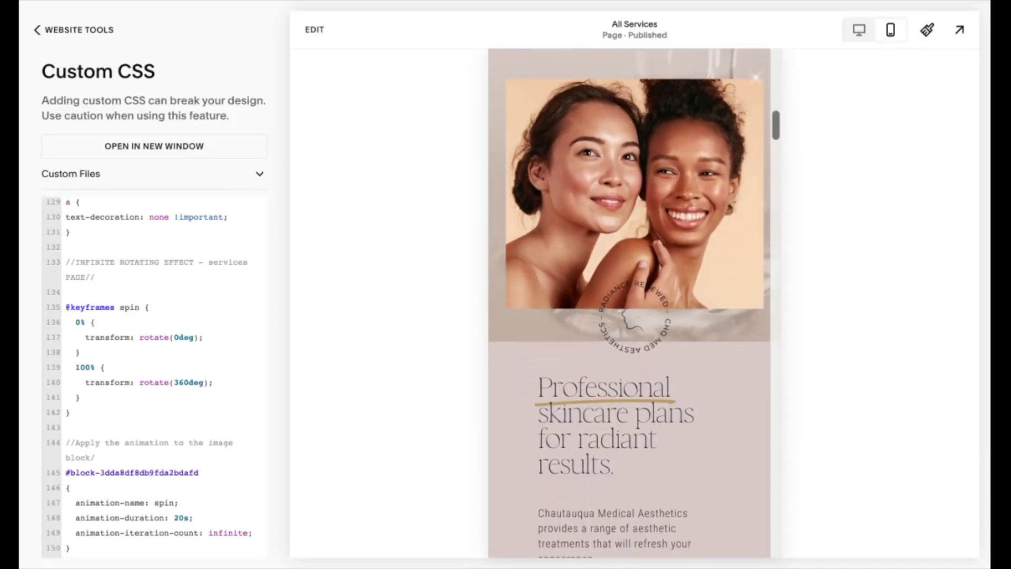
pyautogui.scroll(-6, 656, 372)
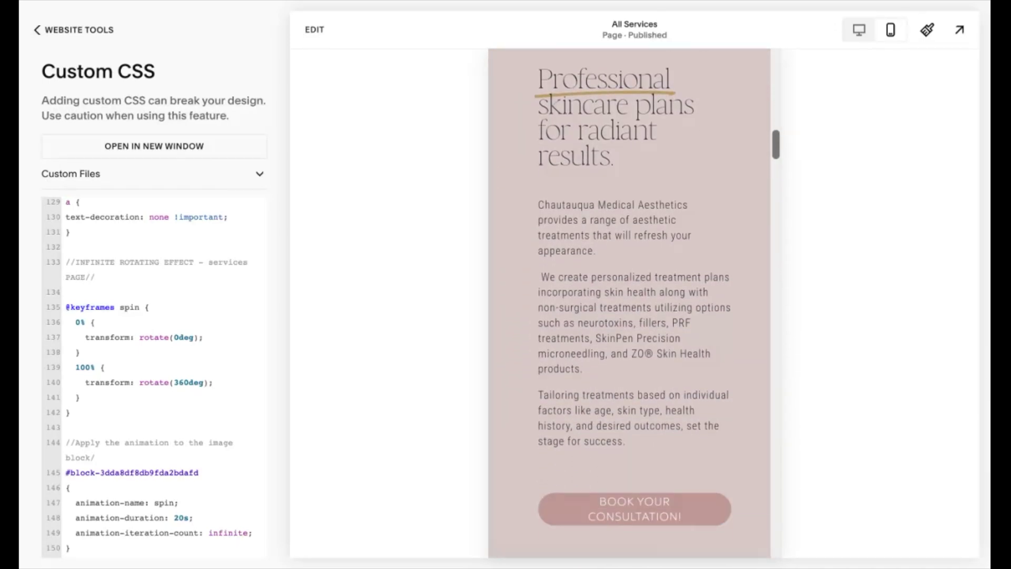
pyautogui.scroll(-10, 663, 342)
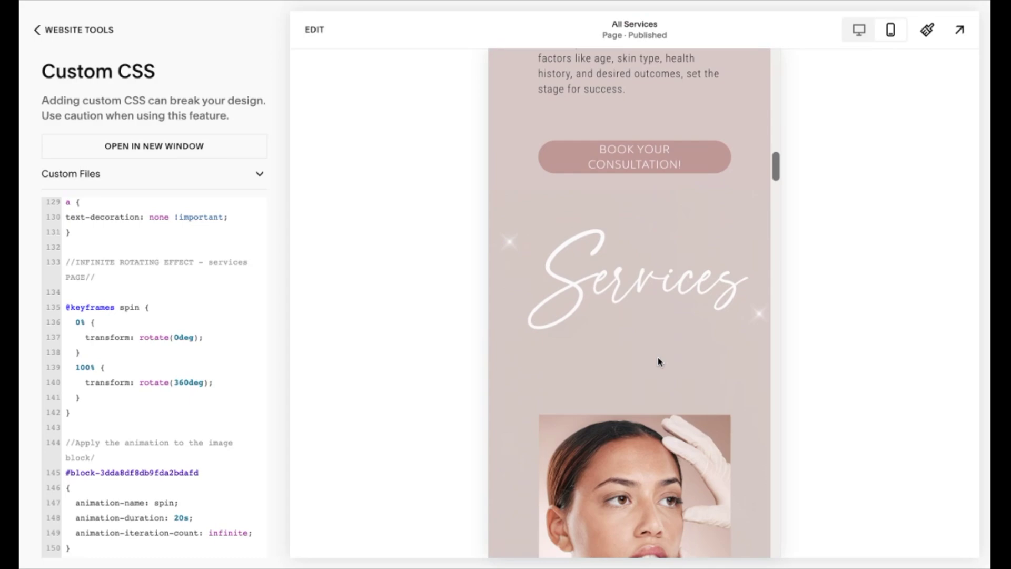
pyautogui.scroll(8, 660, 362)
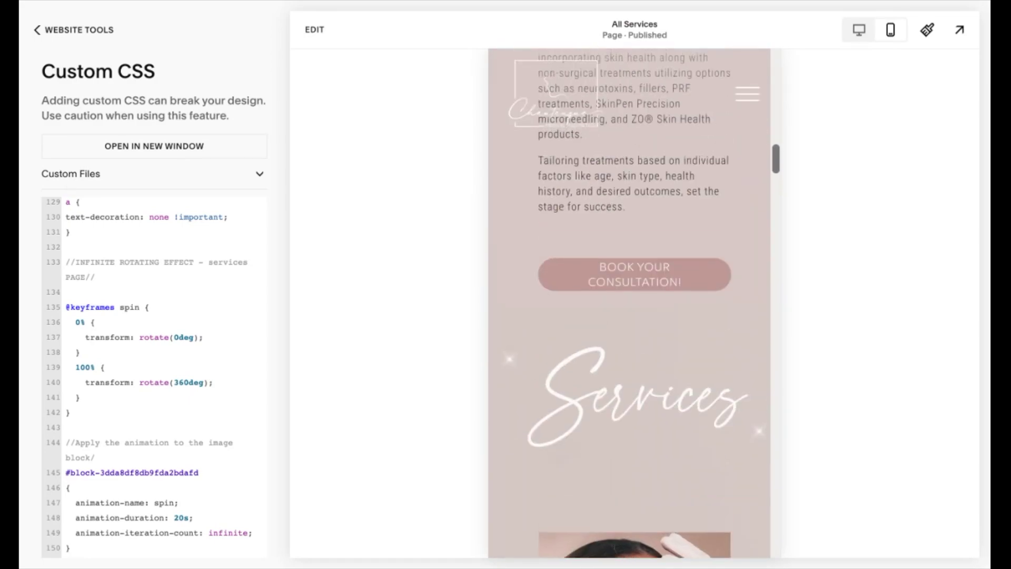